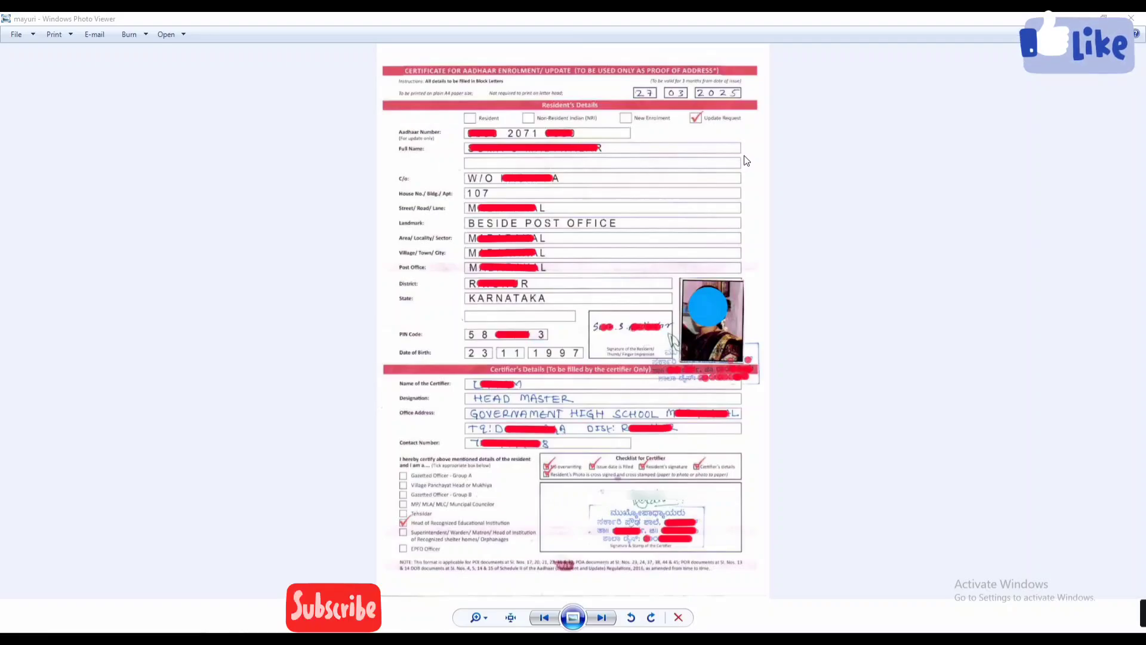
Box the certificate's title in red and point arrows at the issue date and the Update Request checkbox.
click(1096, 616)
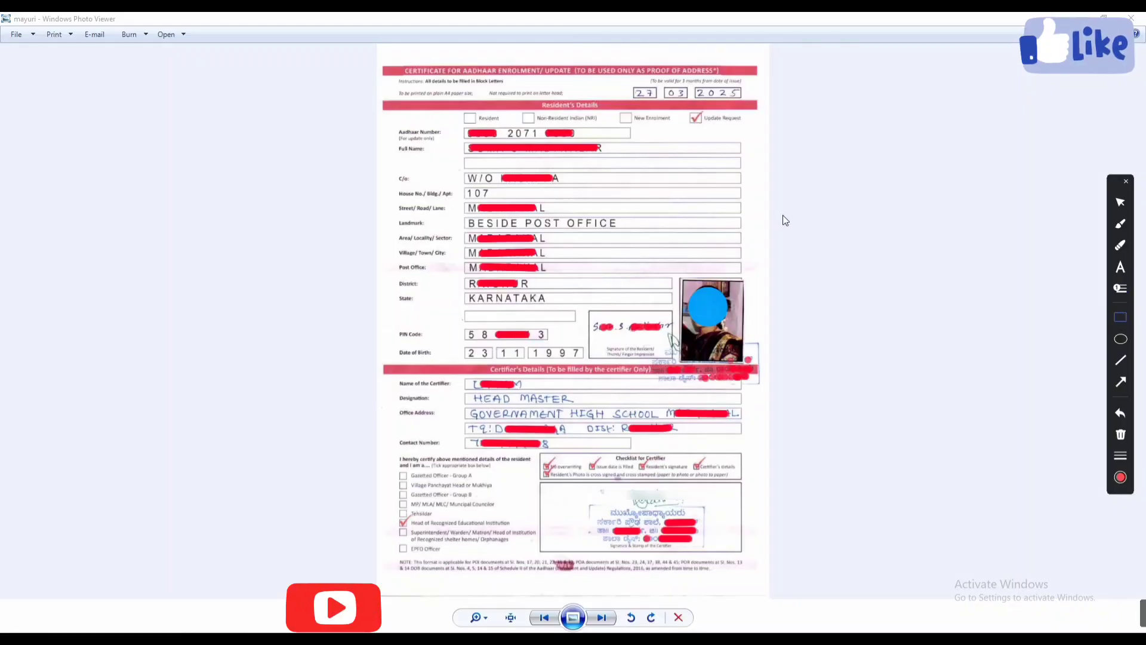
drag(401, 61, 724, 77)
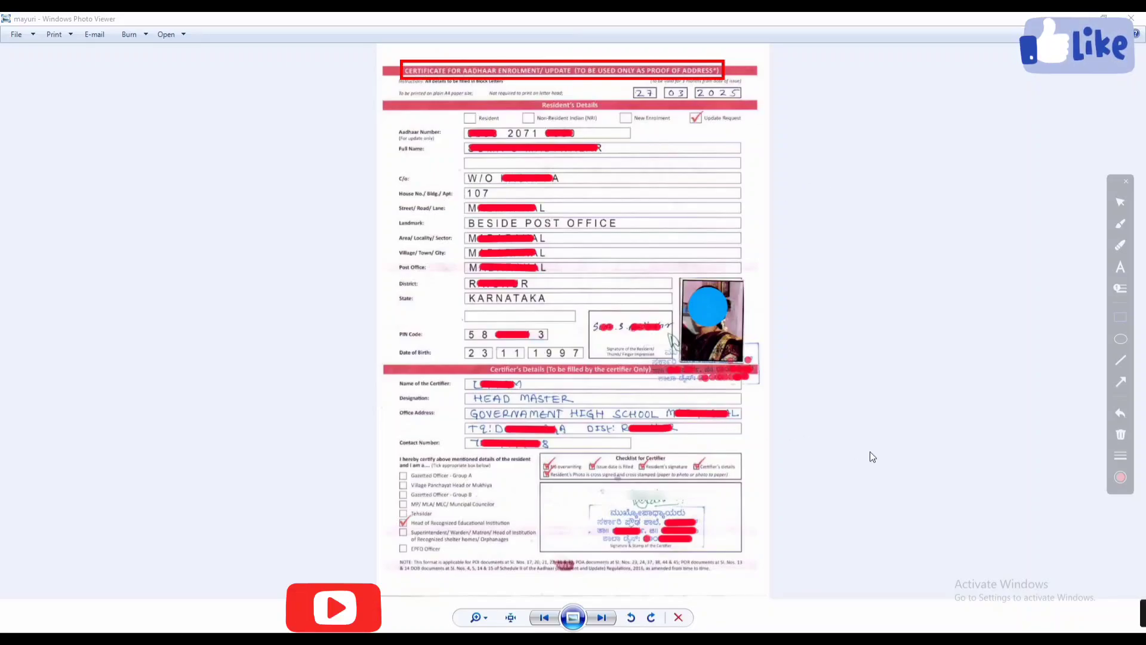
click(1121, 382)
drag(851, 62, 757, 90)
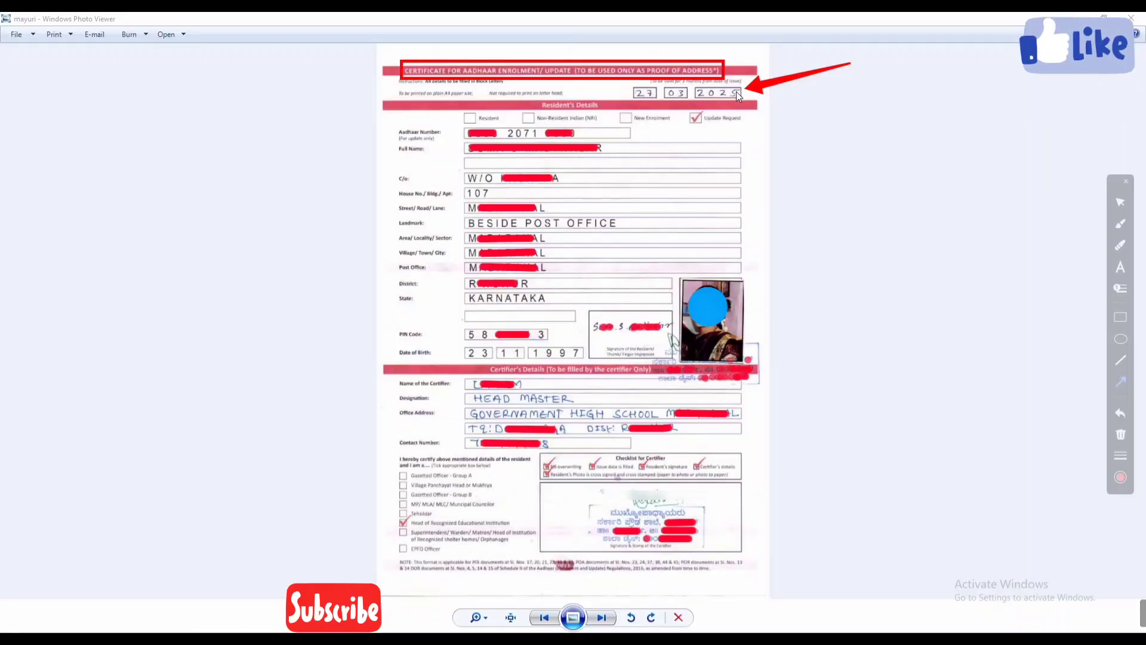
drag(793, 144, 716, 128)
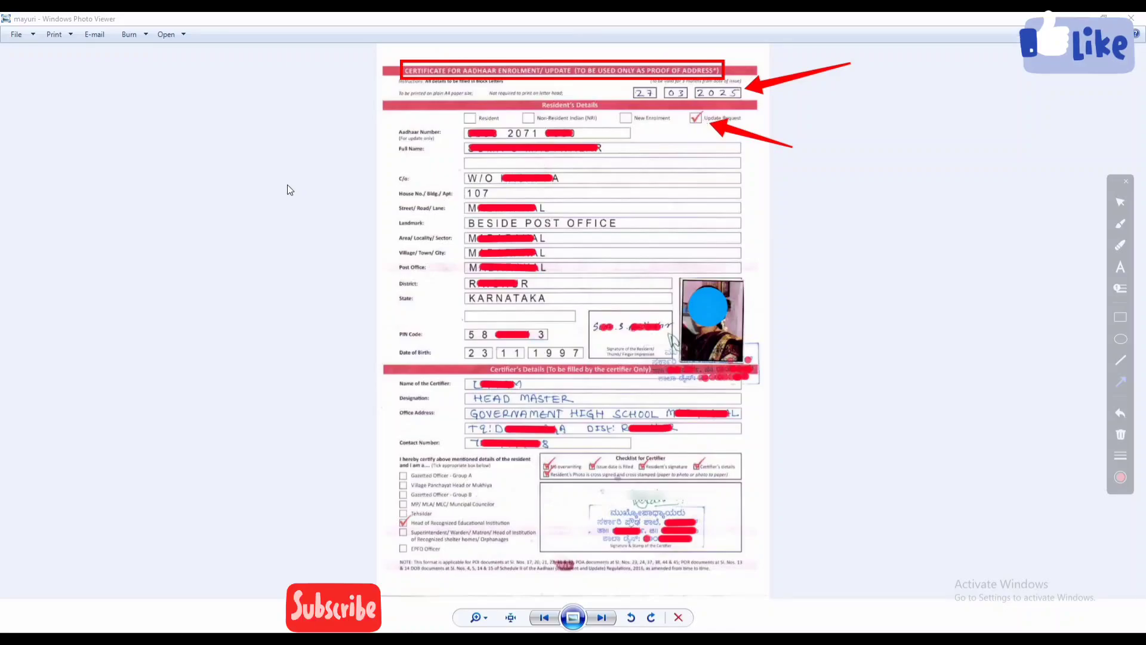
Draw red arrows pointing at the certificate's Aadhaar number, full name, house number, street and landmark fields.
drag(297, 138, 397, 138)
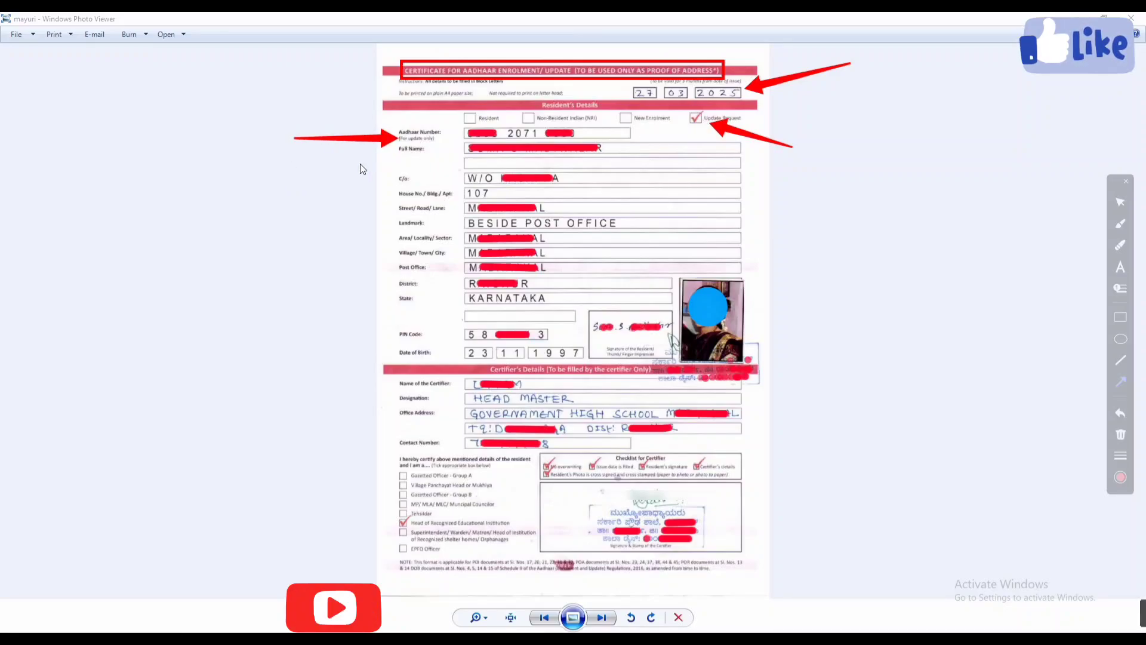
drag(293, 166, 461, 150)
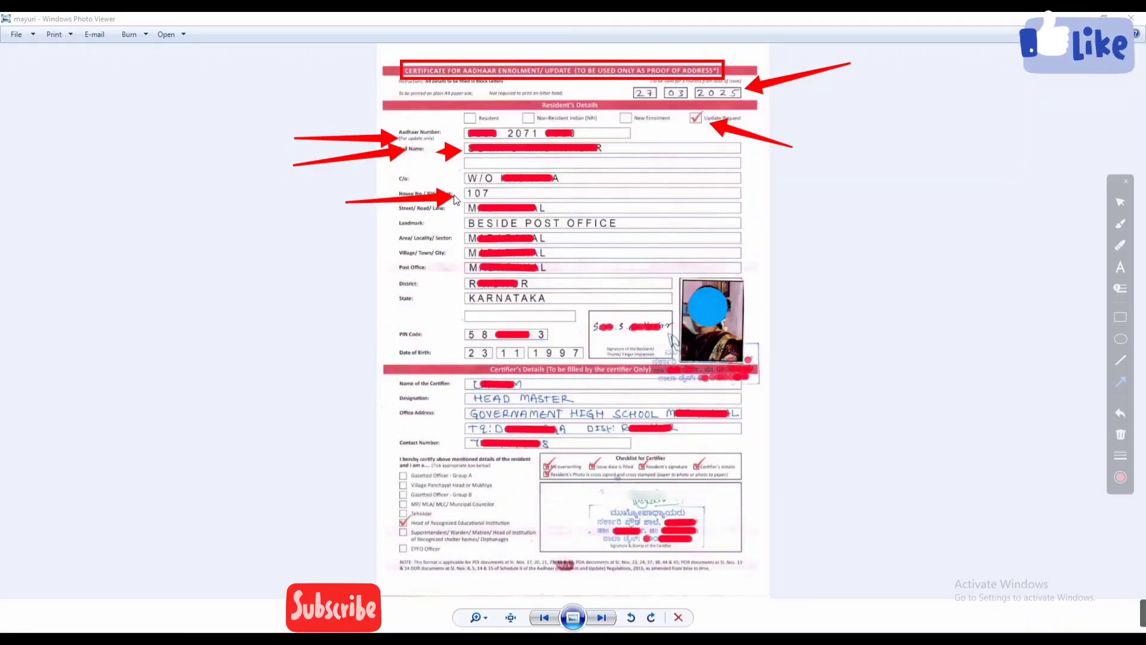
drag(345, 203, 457, 195)
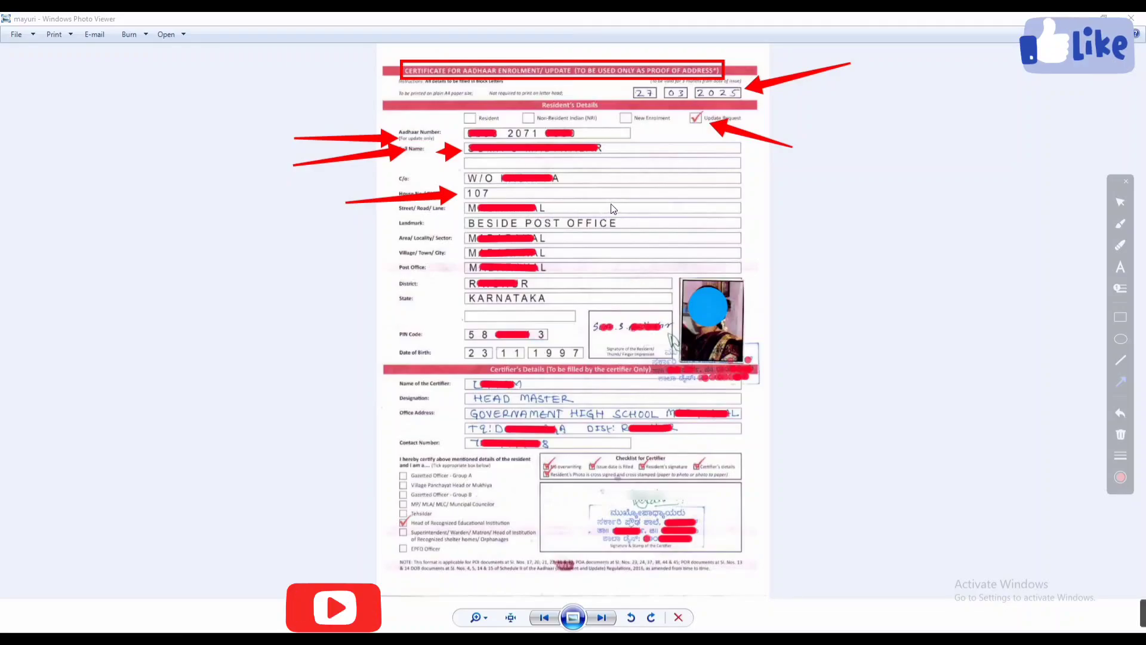
drag(627, 202, 553, 209)
drag(651, 221, 629, 223)
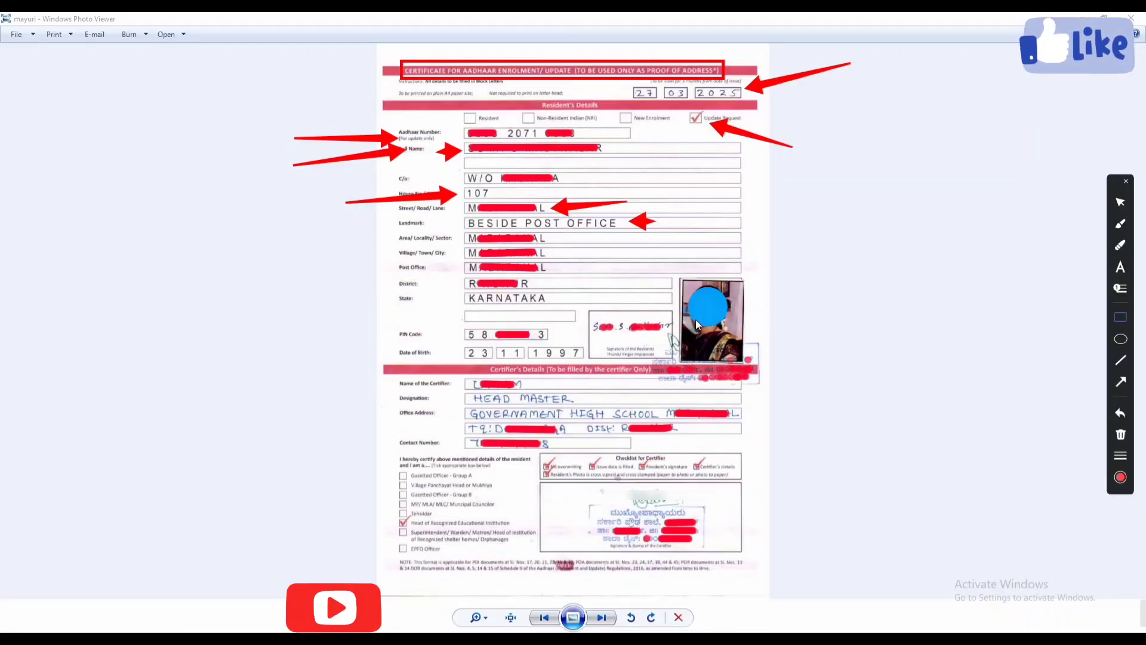
Box the stamped photo area and the resident's signature in red, and close the annotation tool.
mouse_move(588, 266)
mouse_down()
mouse_move(609, 353)
mouse_move(758, 382)
mouse_move(766, 393)
mouse_up()
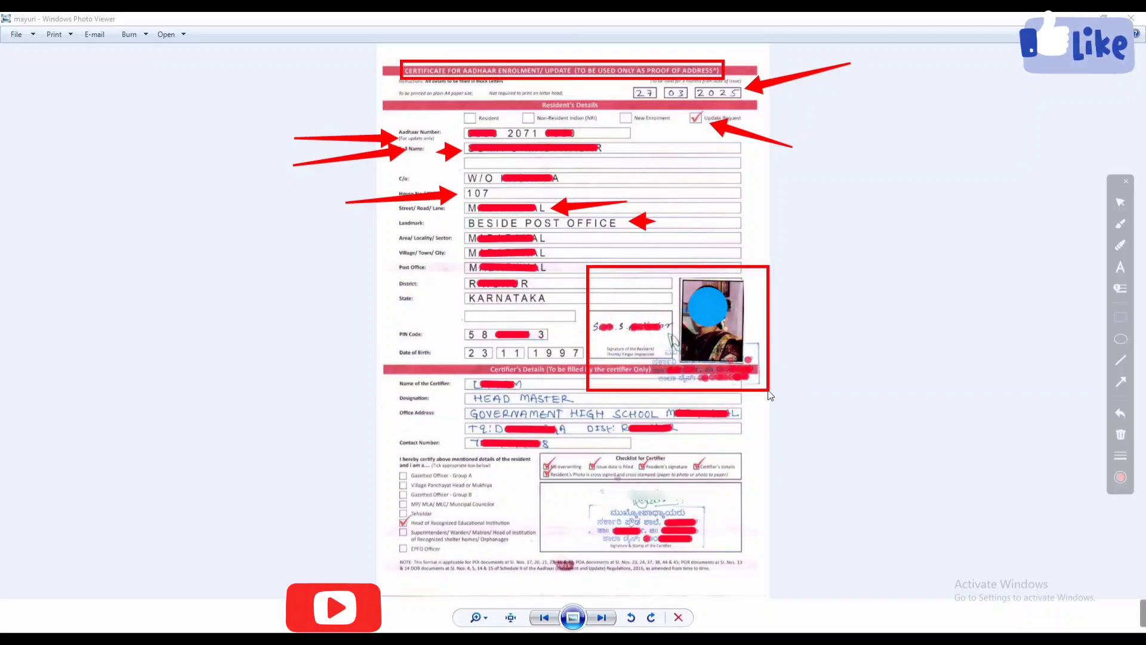
drag(592, 315, 675, 336)
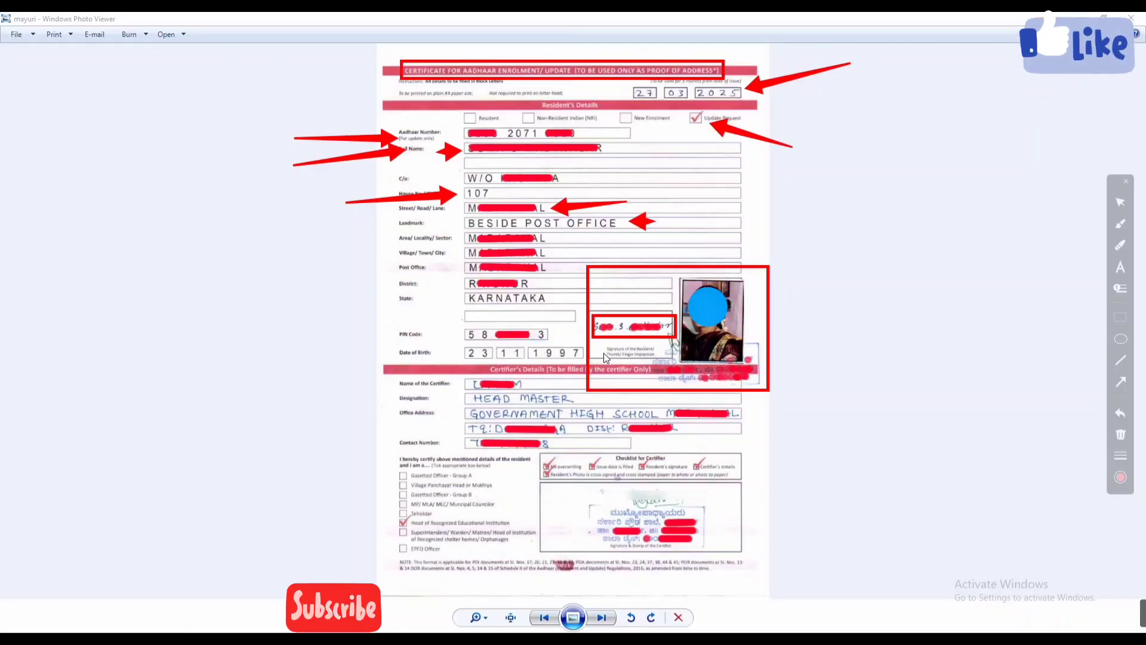
click(1126, 181)
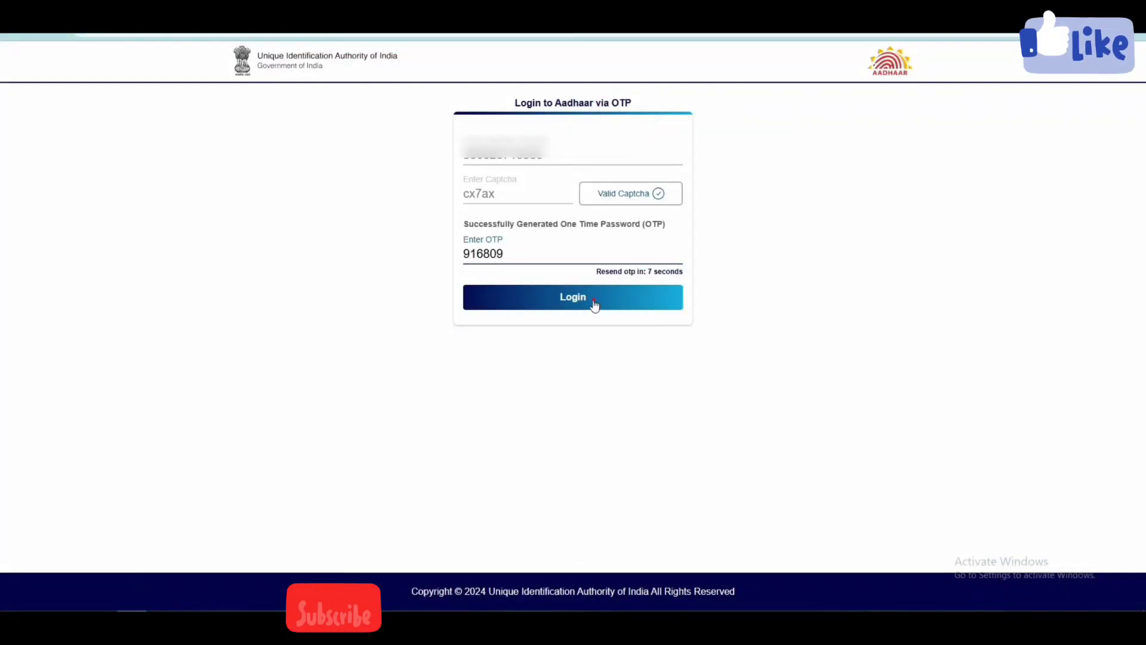
Submit the OTP login and open the Update Aadhaar Online option of the Address Update service.
click(594, 303)
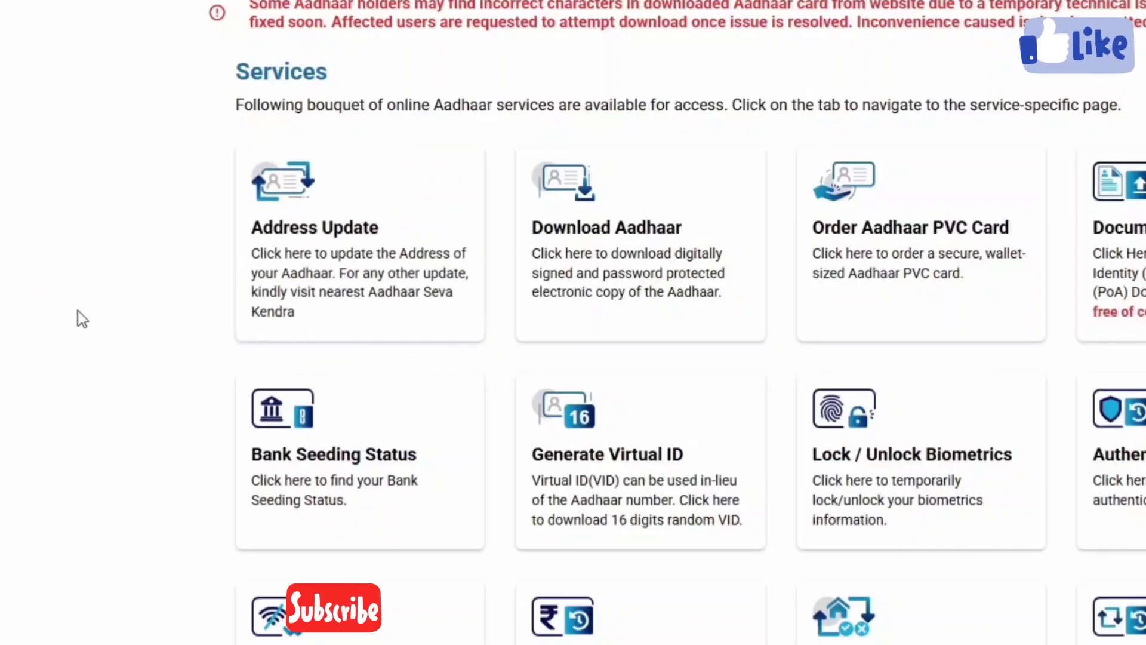
click(333, 225)
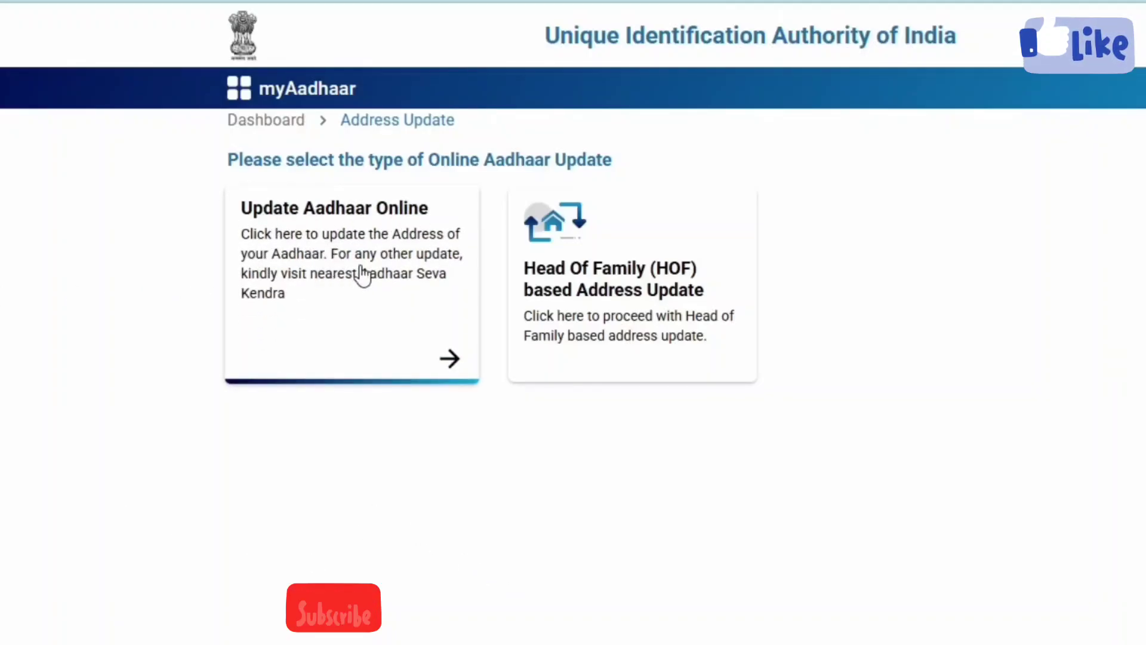
click(362, 275)
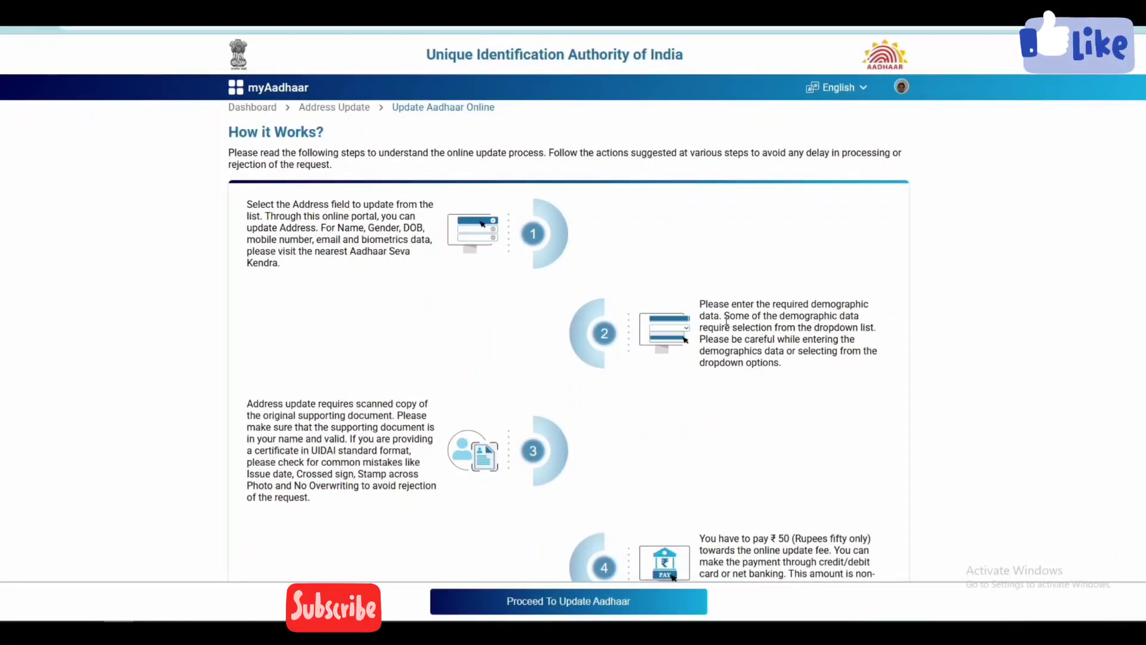
Read through the How it Works instructions and proceed to update Aadhaar.
scroll(730, 321, down, 2)
scroll(733, 346, down, 7)
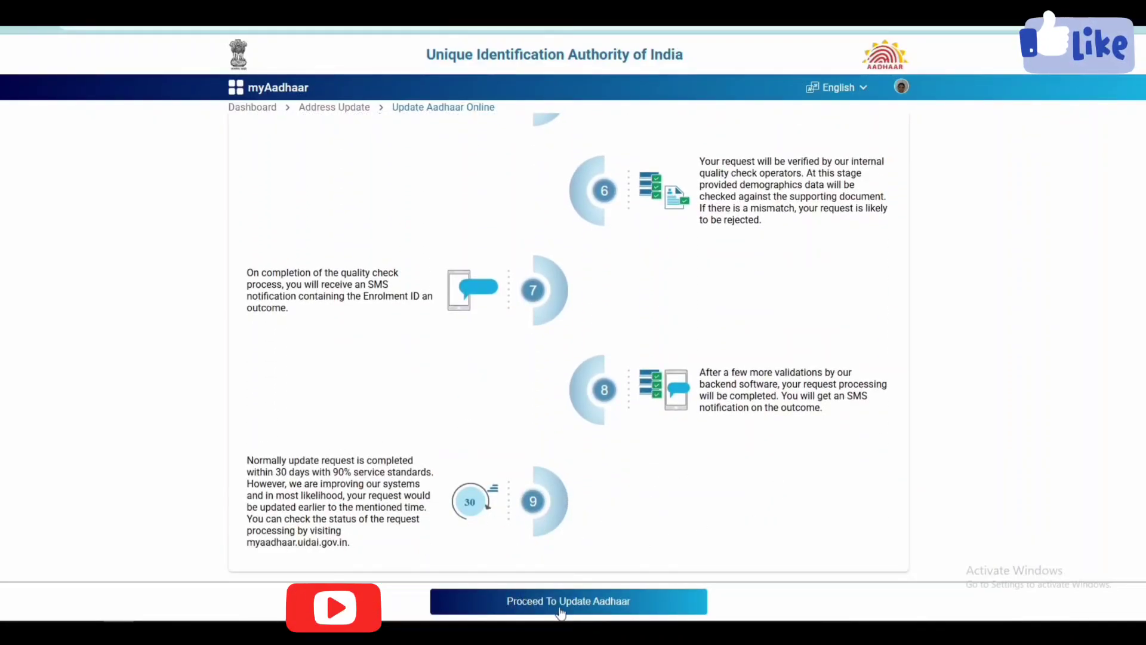
click(625, 609)
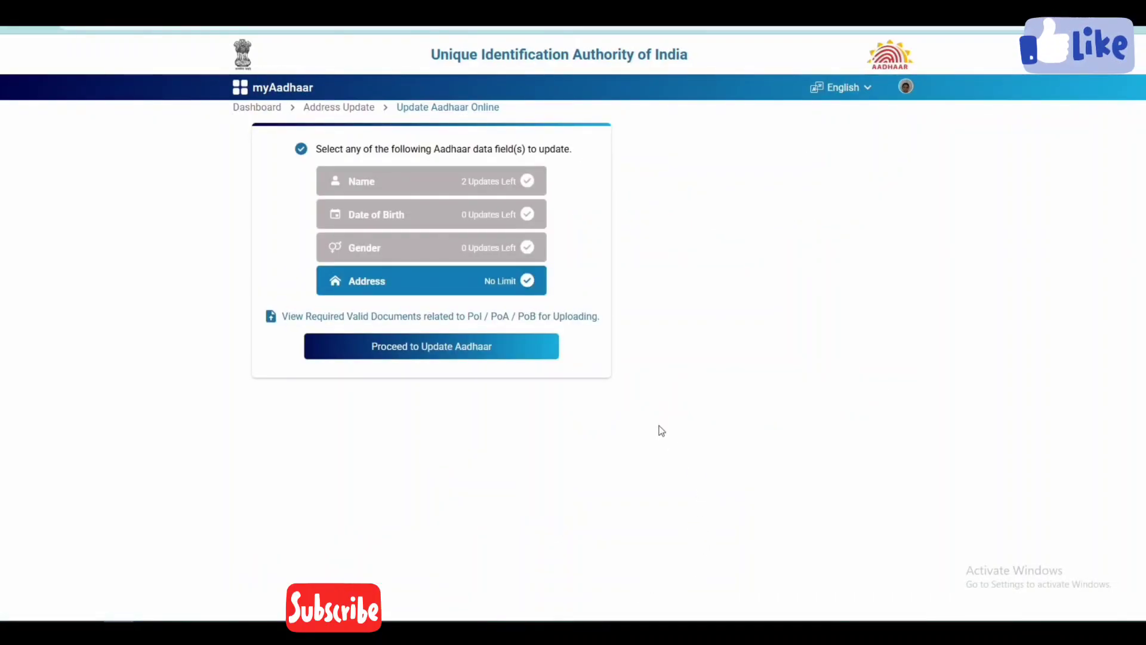
Box the Name, Date of Birth, Gender and Address update fields in red, and close the annotation tool.
click(1120, 611)
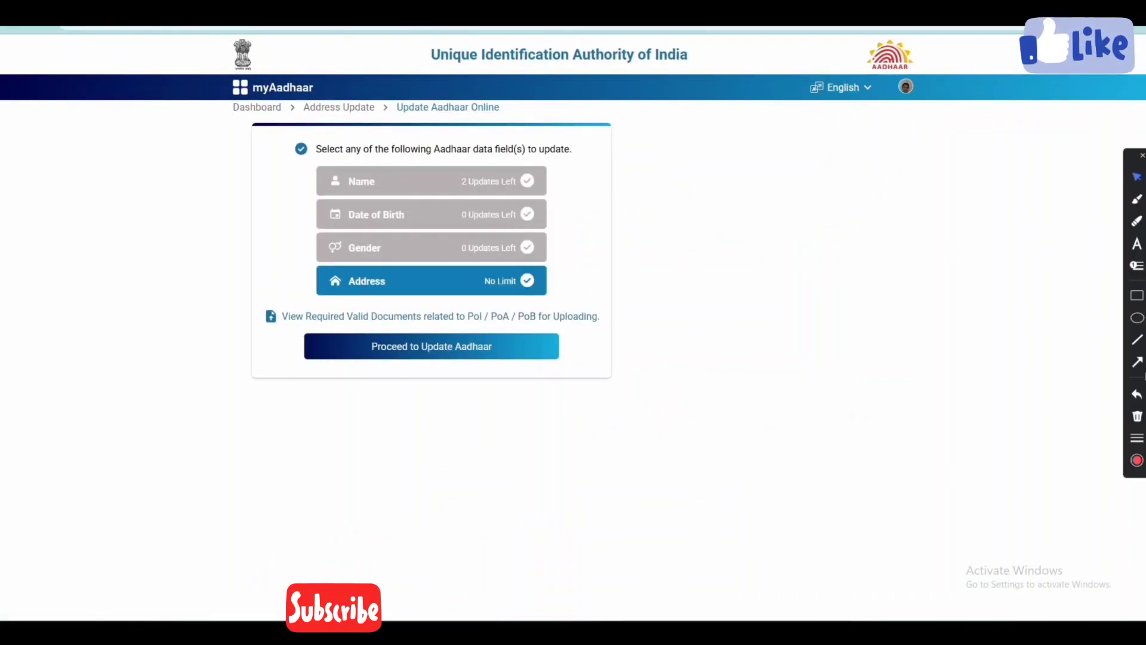
click(1139, 298)
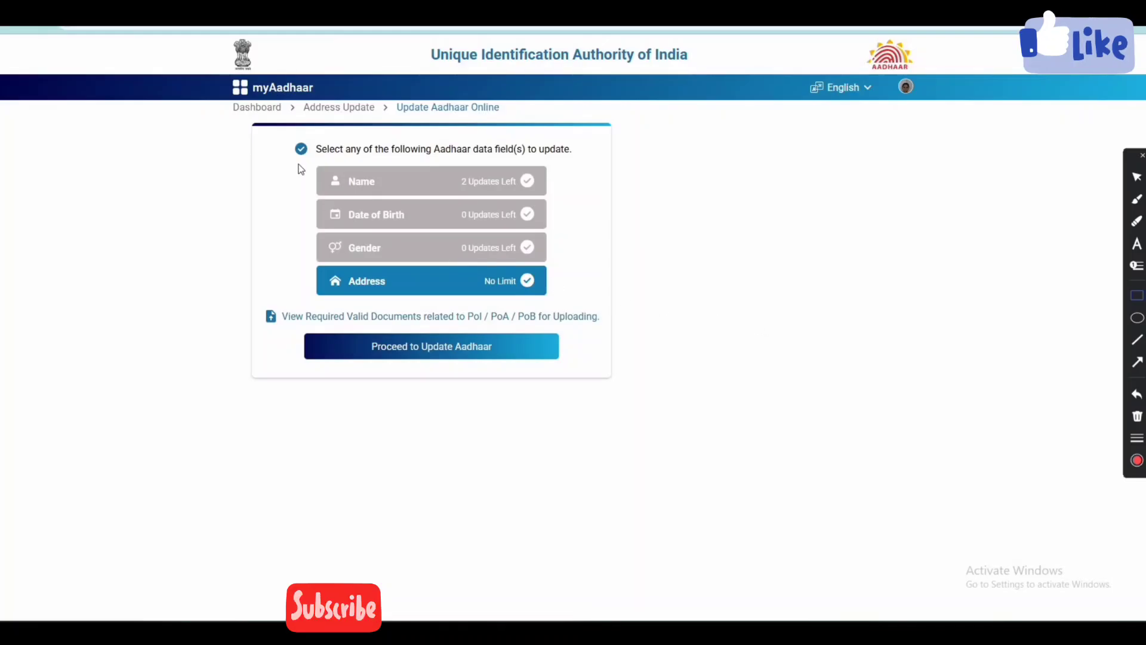
mouse_move(312, 158)
mouse_down()
mouse_move(453, 195)
mouse_move(553, 199)
mouse_move(293, 227)
mouse_move(330, 260)
mouse_move(548, 263)
mouse_up()
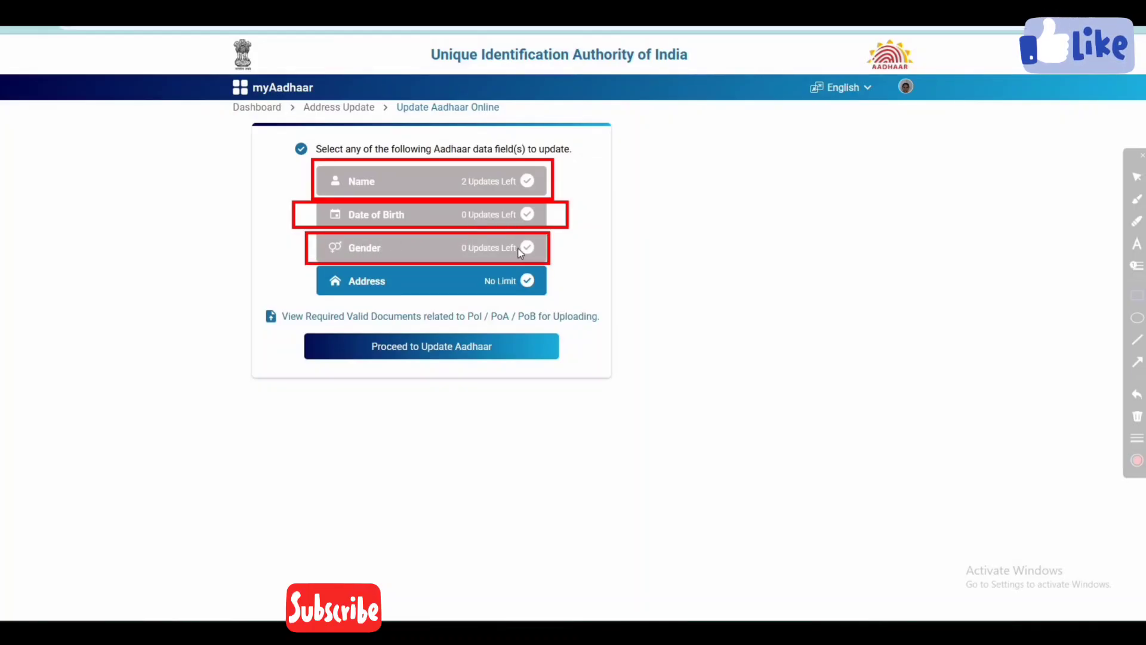
mouse_move(311, 265)
mouse_down()
mouse_move(367, 303)
mouse_move(551, 298)
mouse_up()
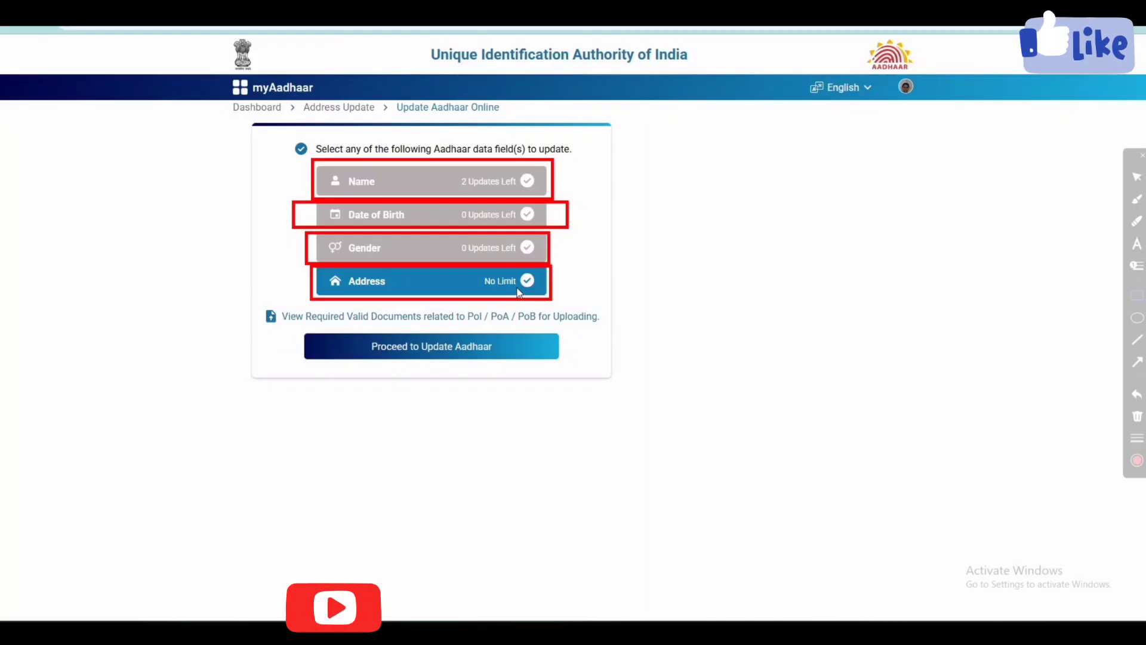
click(1141, 158)
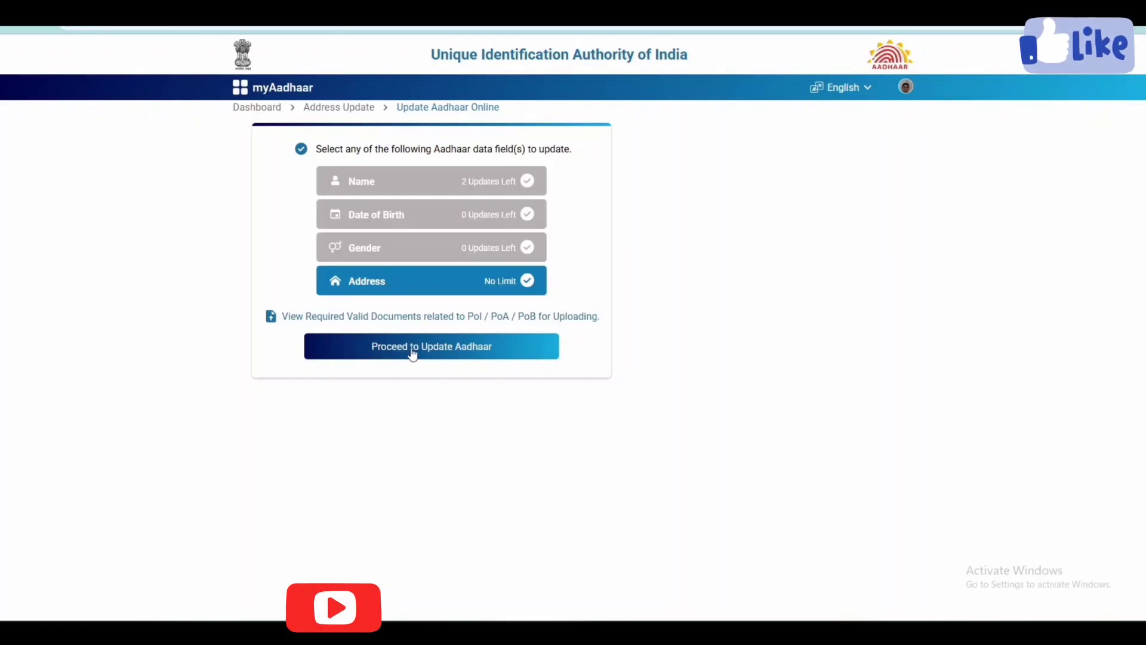
Proceed with the Address update and choose Standard Certificate by Recognized Educational Institution as the supporting document type, accepting its advisory.
click(457, 351)
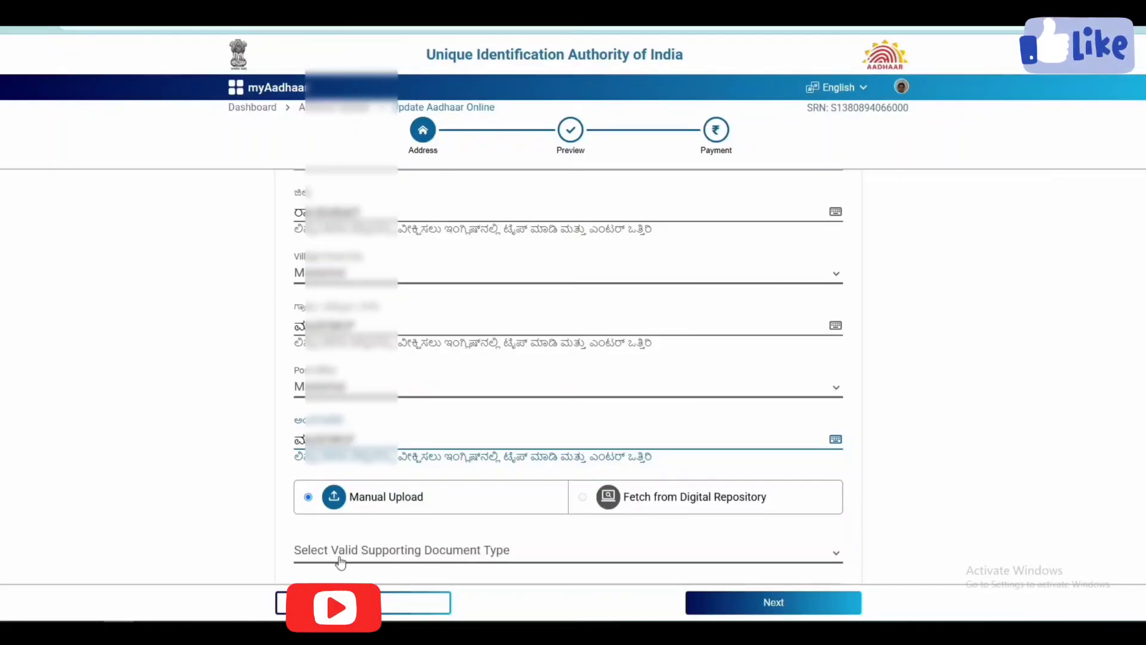
click(486, 552)
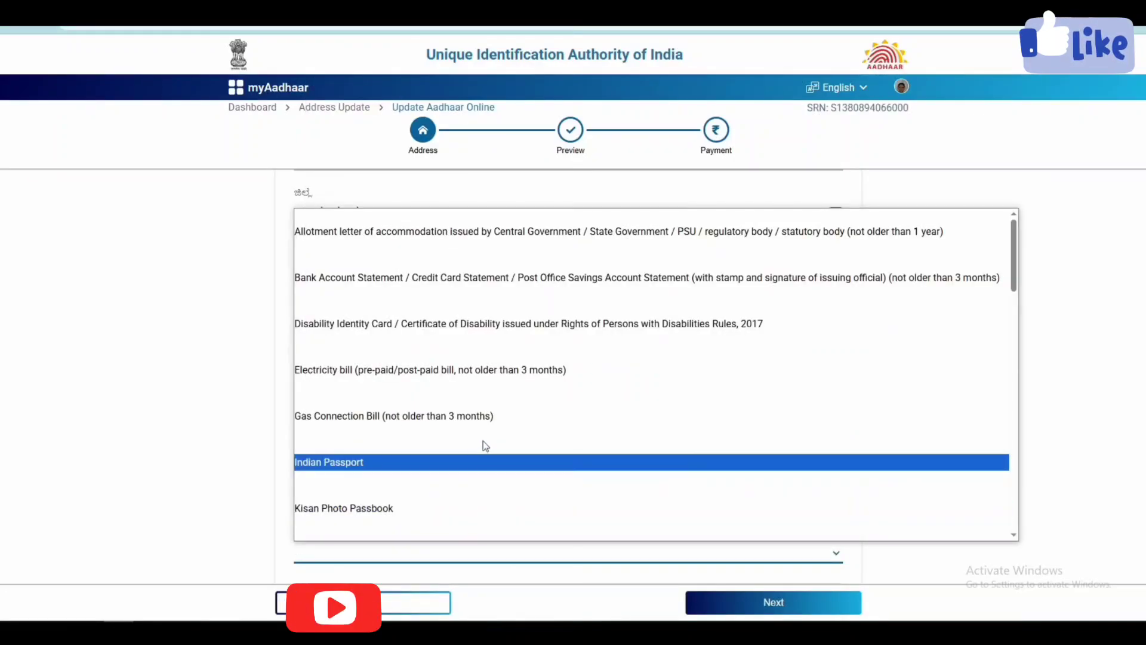
scroll(486, 446, down, 10)
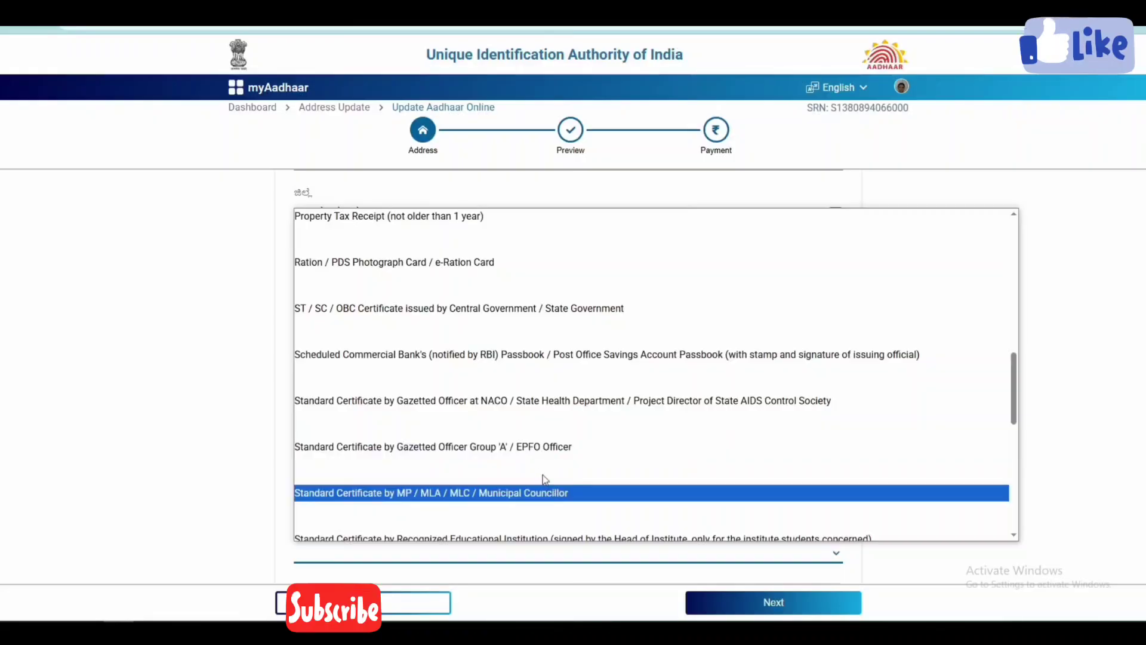
scroll(561, 455, down, 2)
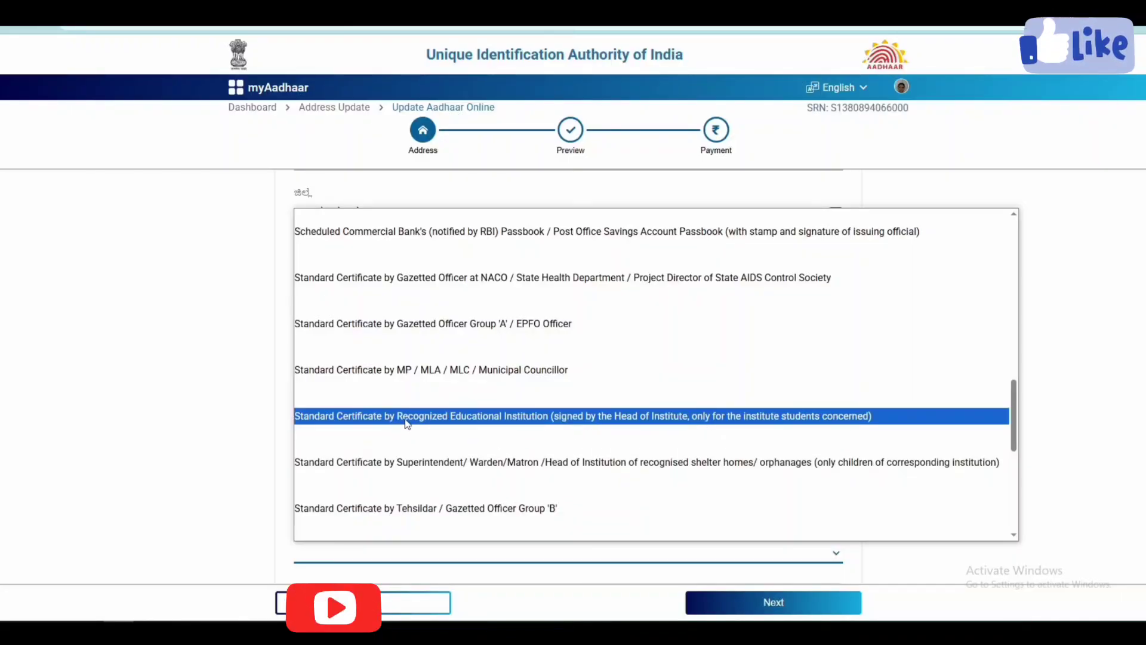
click(517, 422)
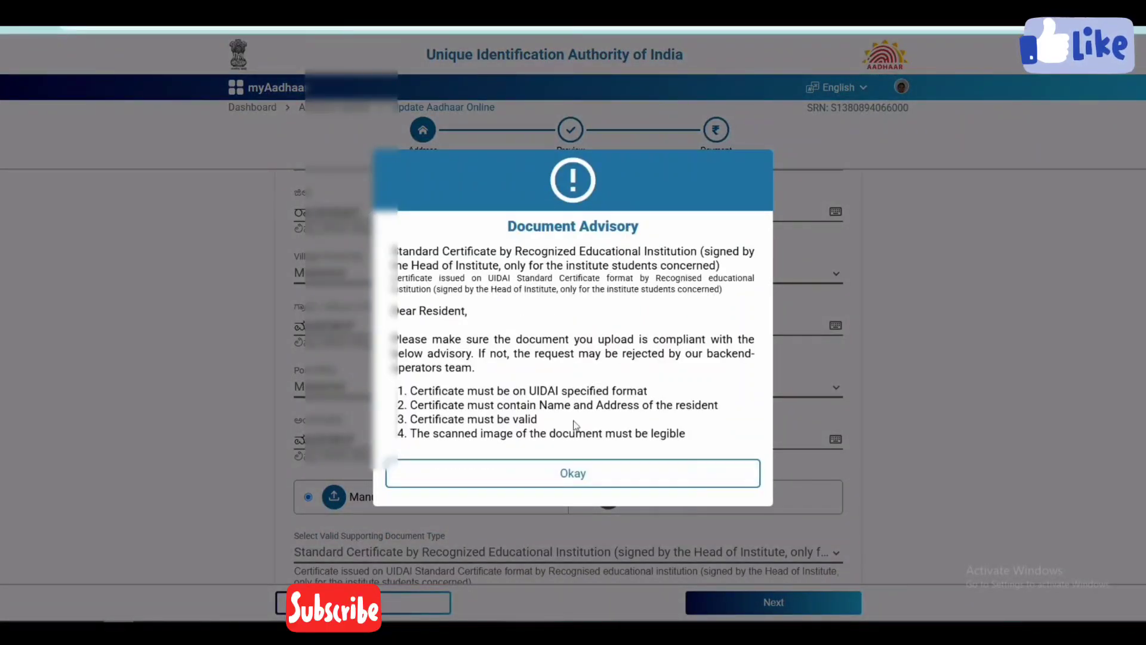
click(558, 475)
Upload the scanned certificate image from the Documents folder as the supporting document and check its preview.
scroll(212, 409, down, 2)
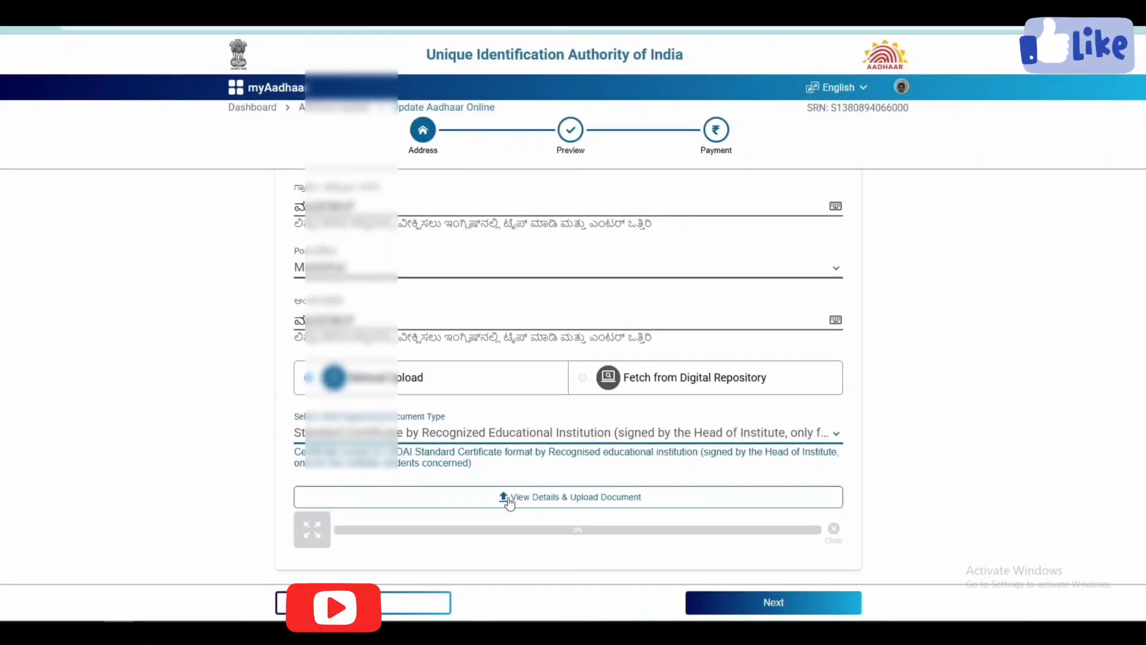
click(554, 500)
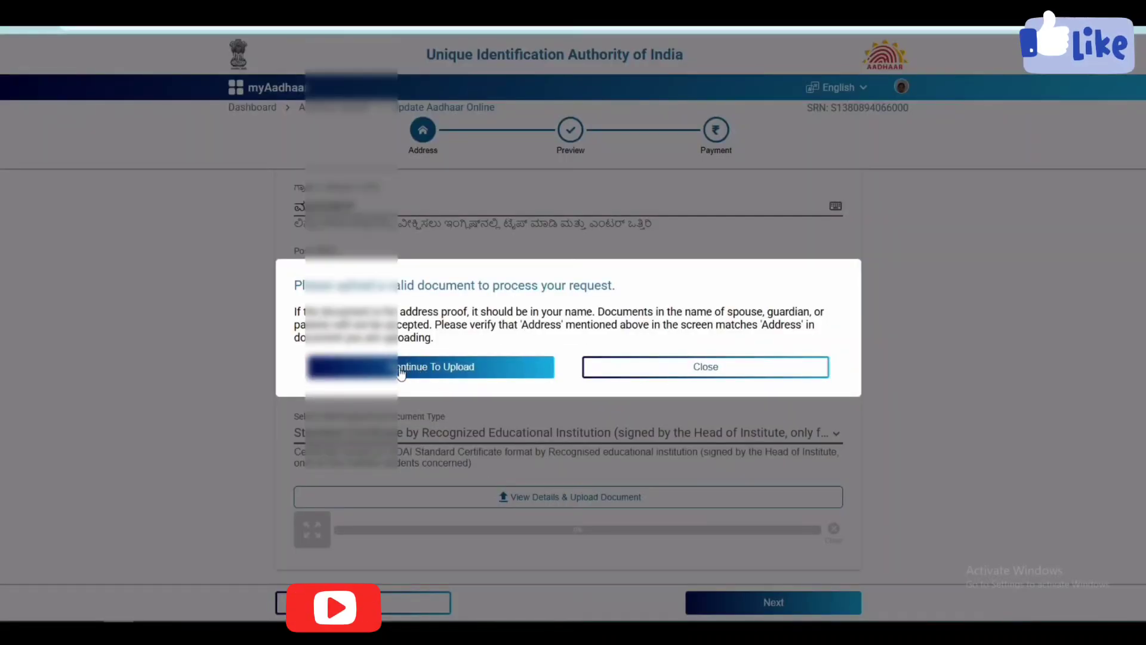
click(433, 367)
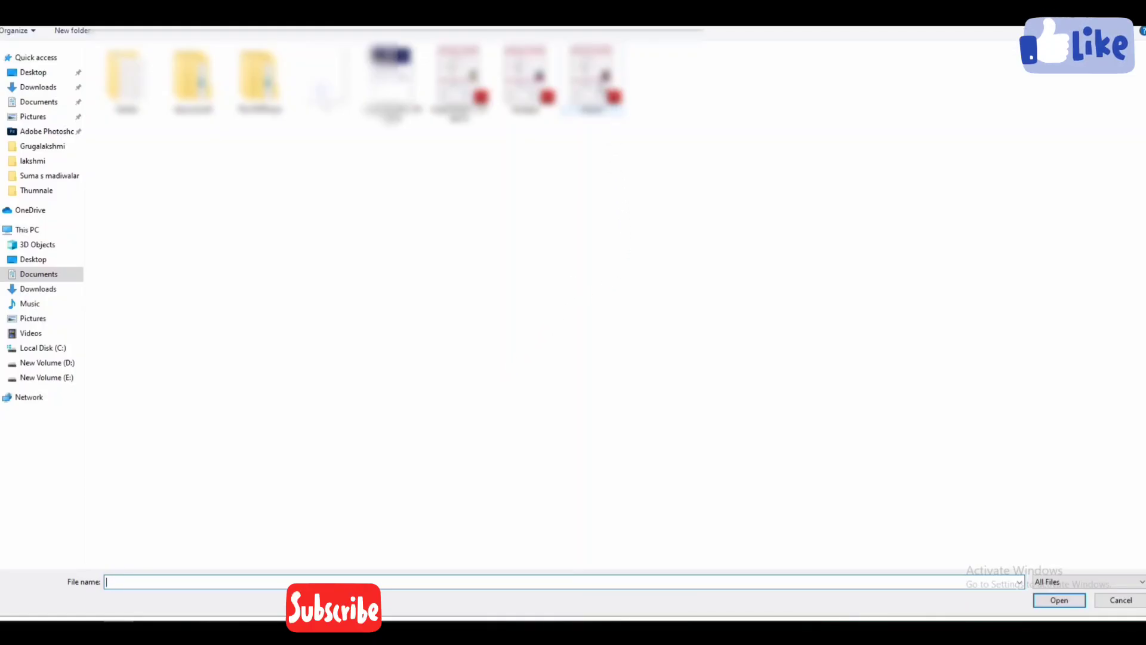
click(592, 81)
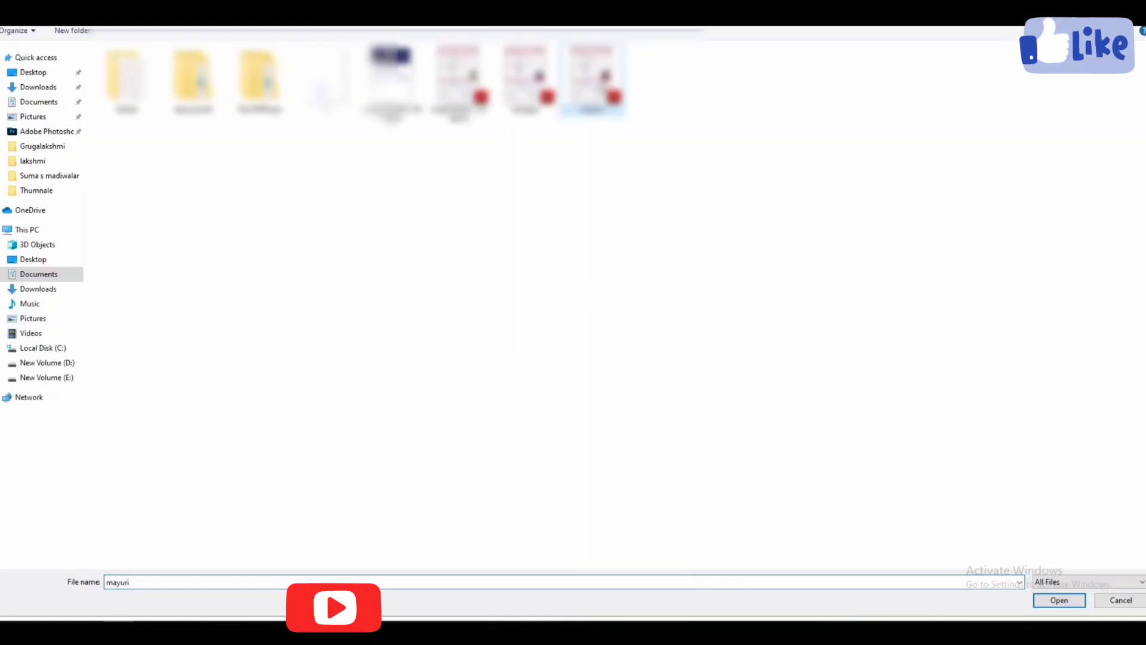
click(1055, 600)
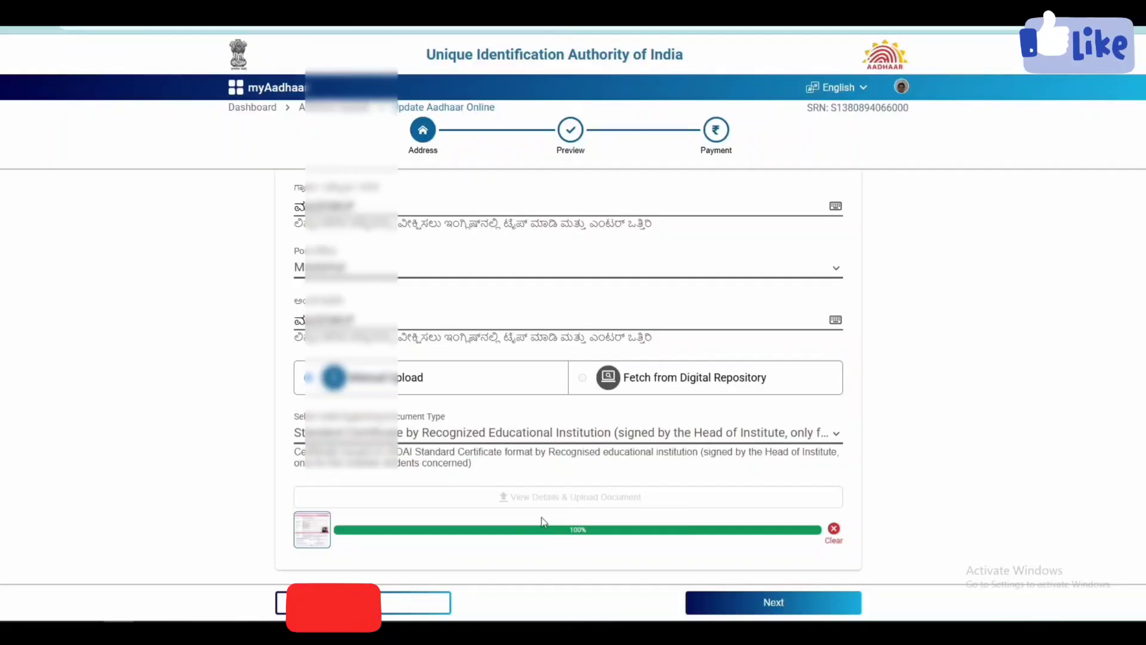
click(316, 526)
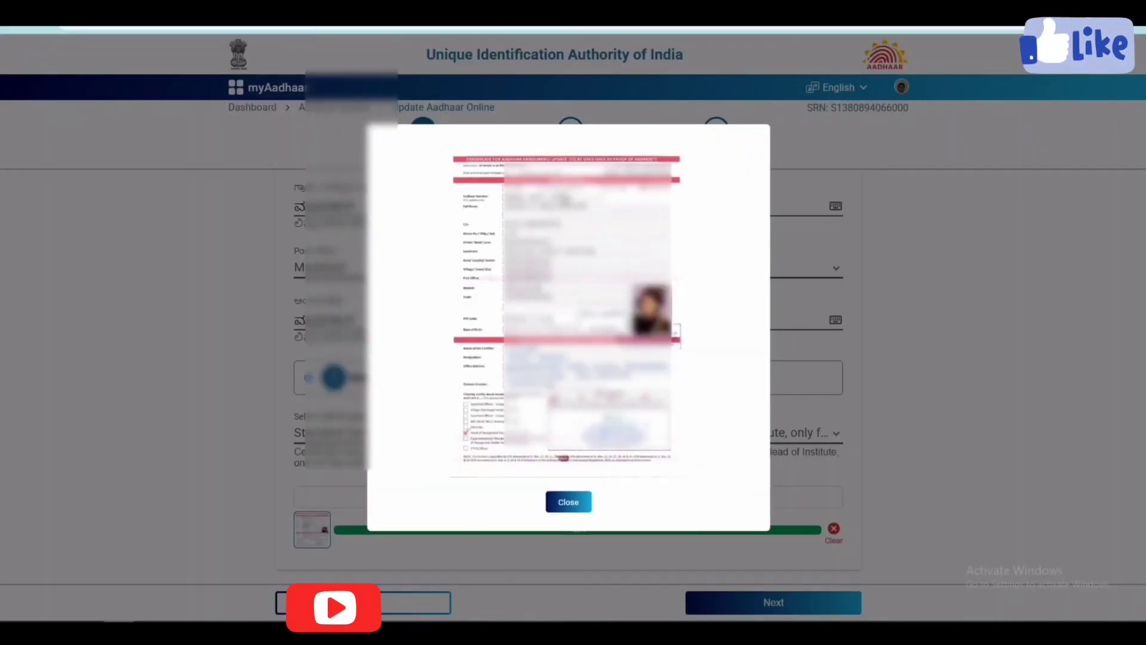
click(575, 504)
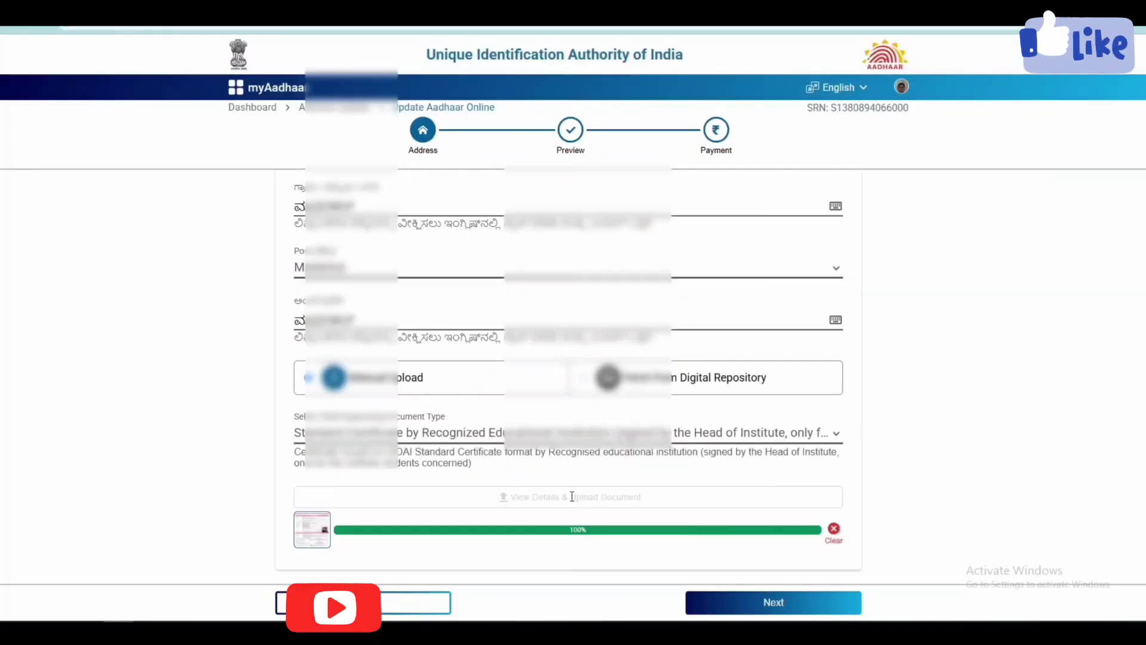
Continue to the address preview, confirm that the information provided is true and correct, accept the declaration and proceed to payment.
click(770, 602)
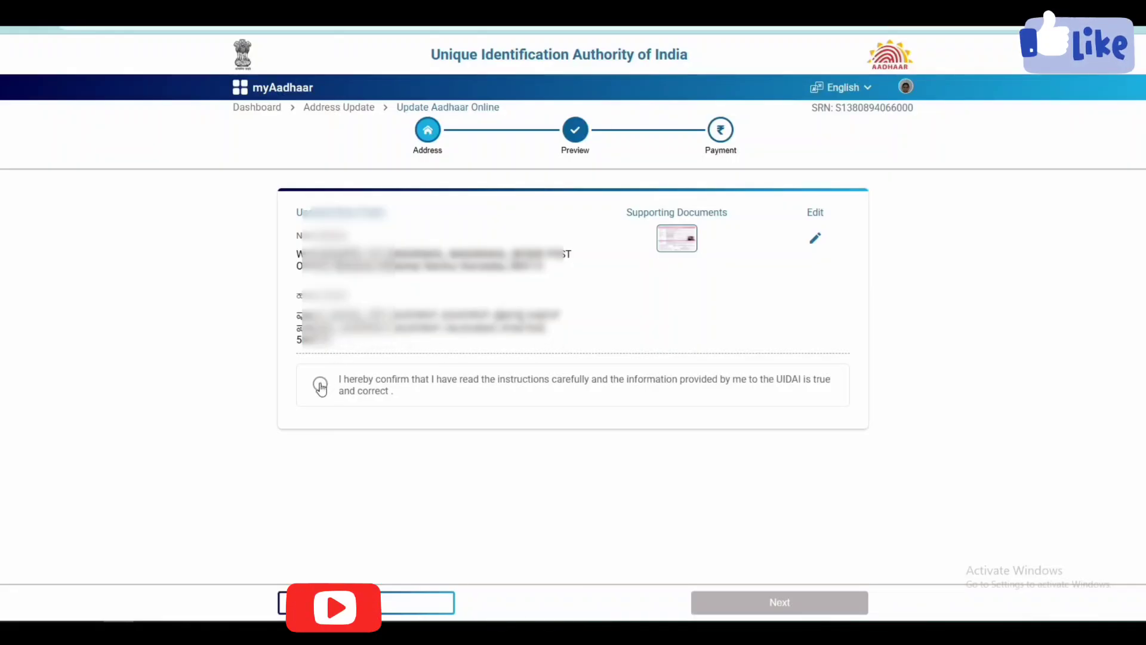
click(320, 386)
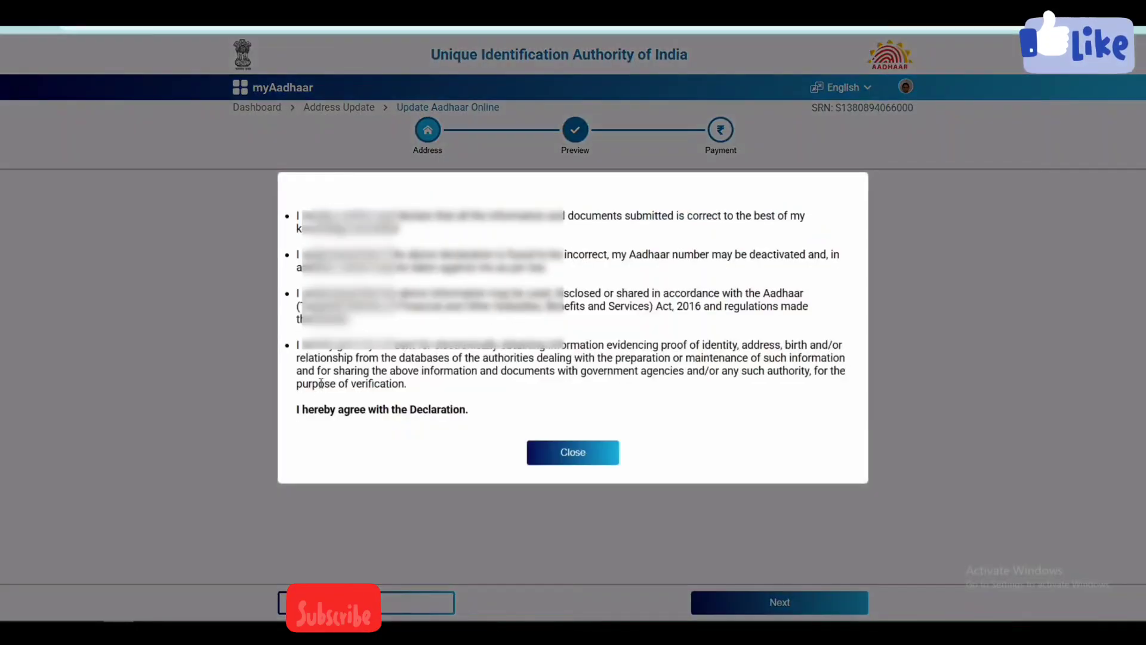
click(574, 459)
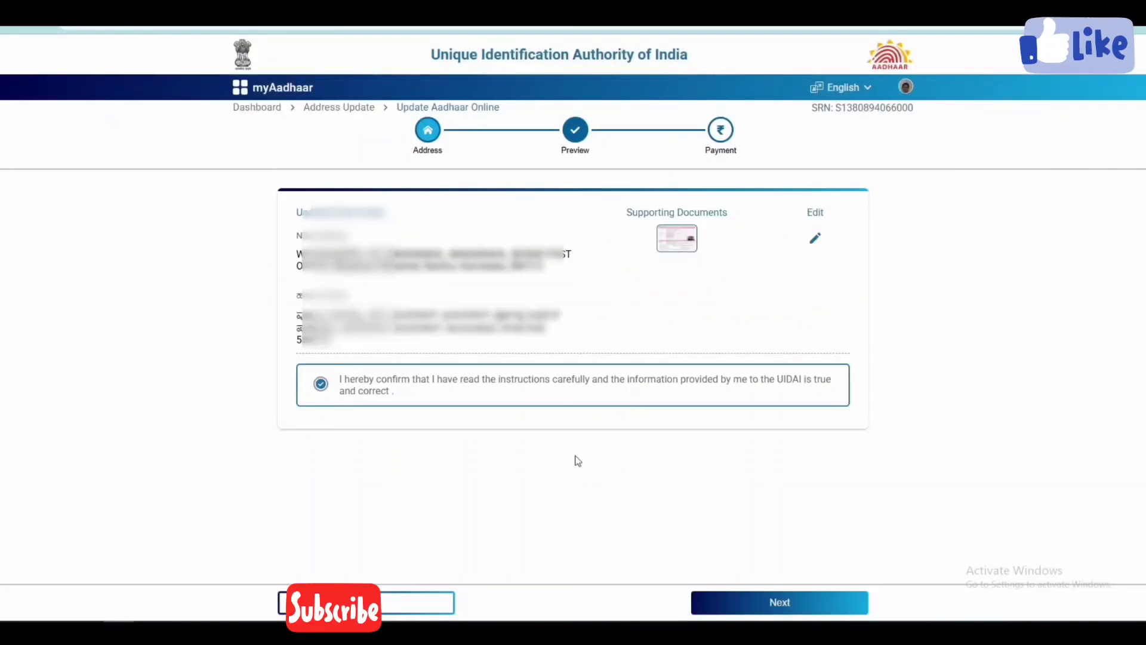
click(782, 605)
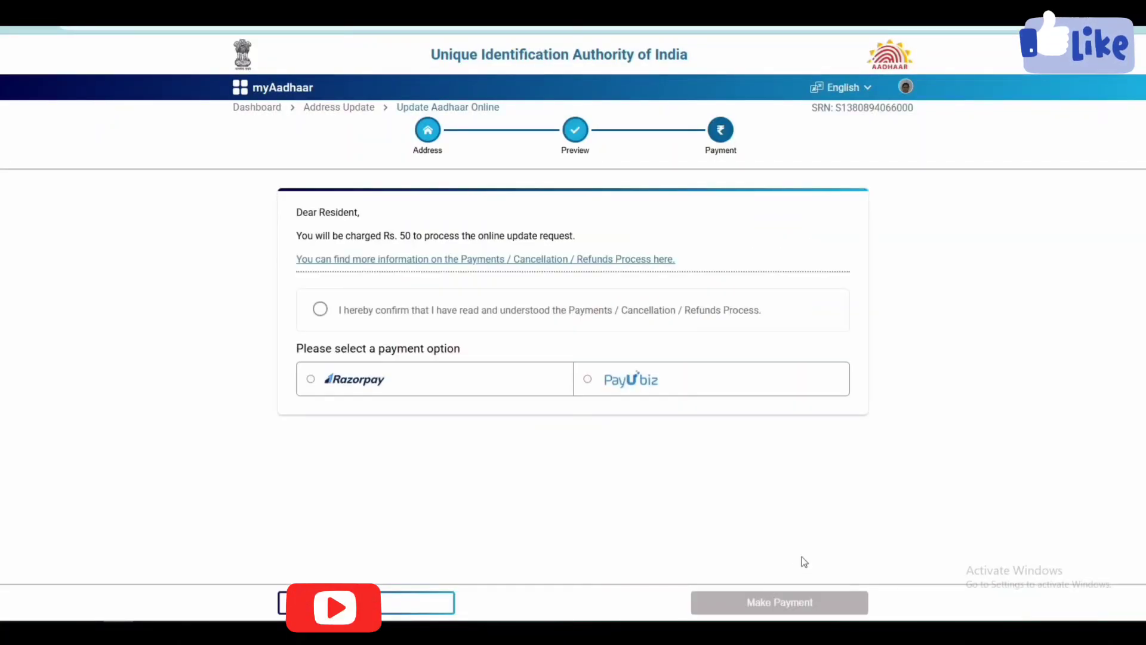
Confirm the Payments / Cancellation / Refunds Process statement and pay the Rs. 50 update fee with Razorpay.
click(321, 309)
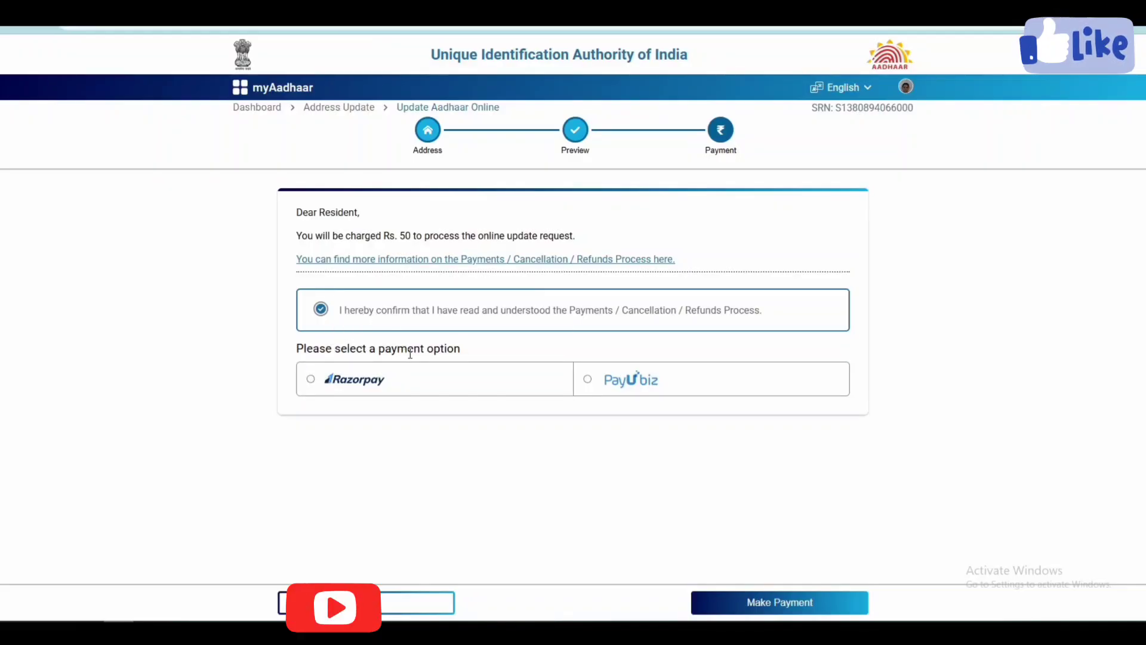
click(310, 379)
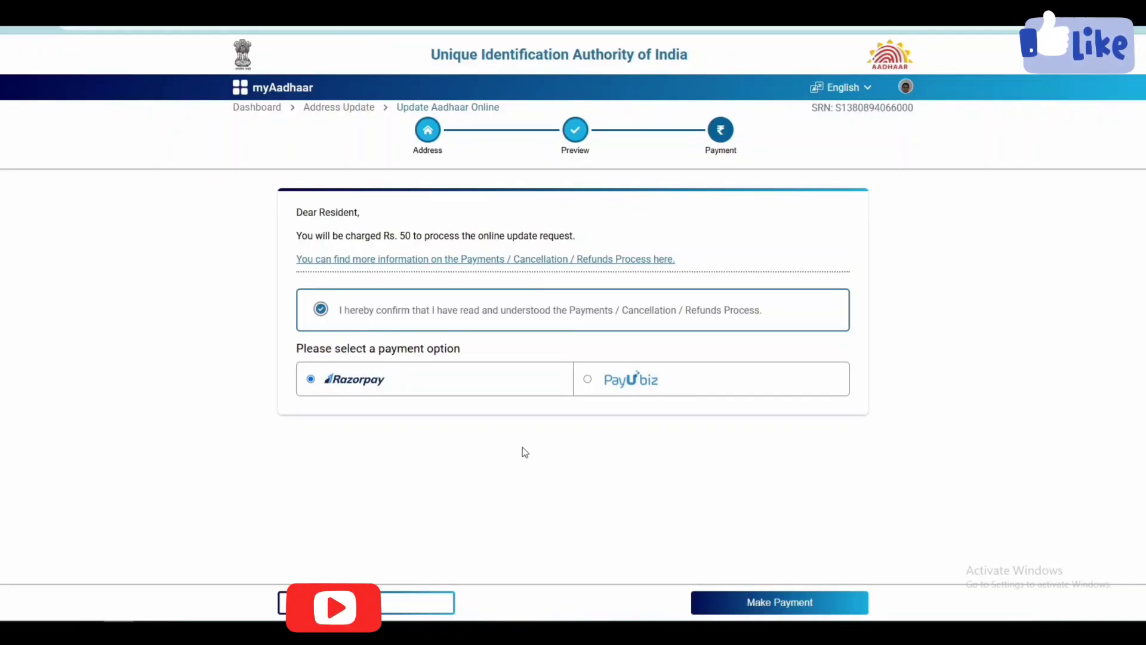
click(788, 604)
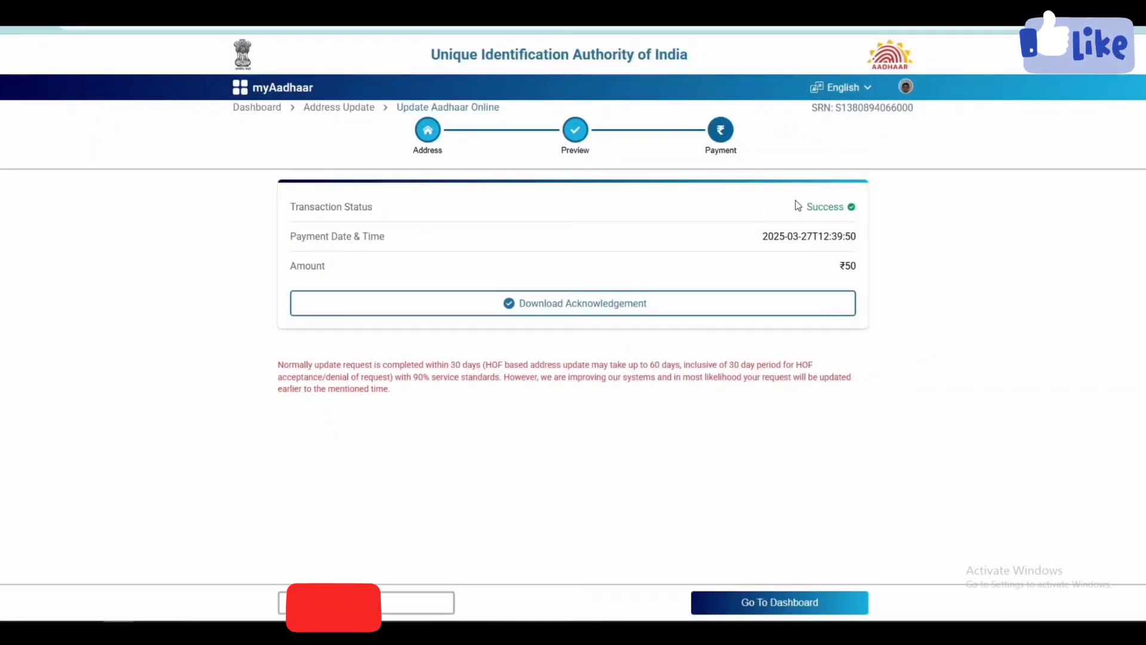
Highlight the transaction status and amount in the payment summary, and download the acknowledgement.
drag(798, 206, 860, 209)
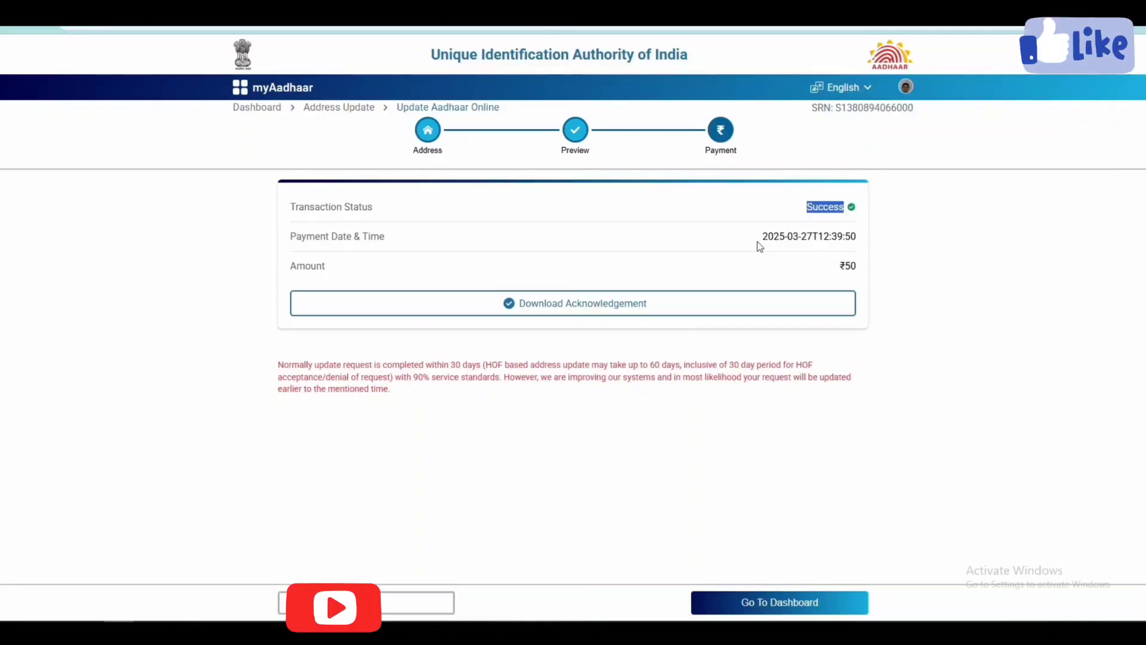
drag(757, 238, 831, 263)
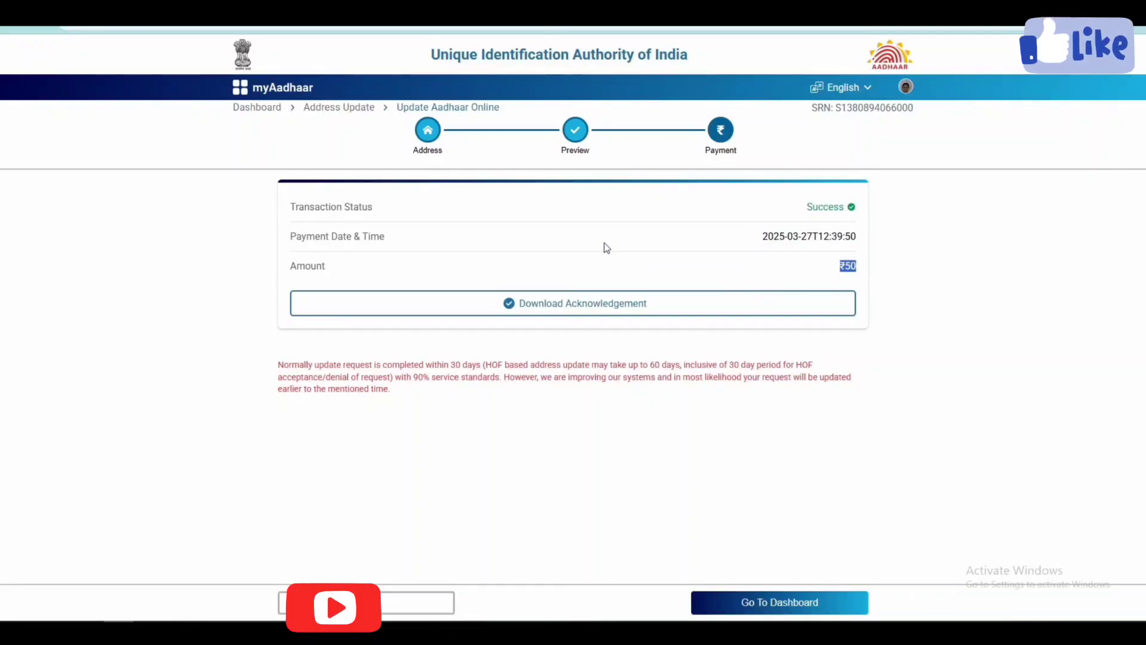
click(544, 308)
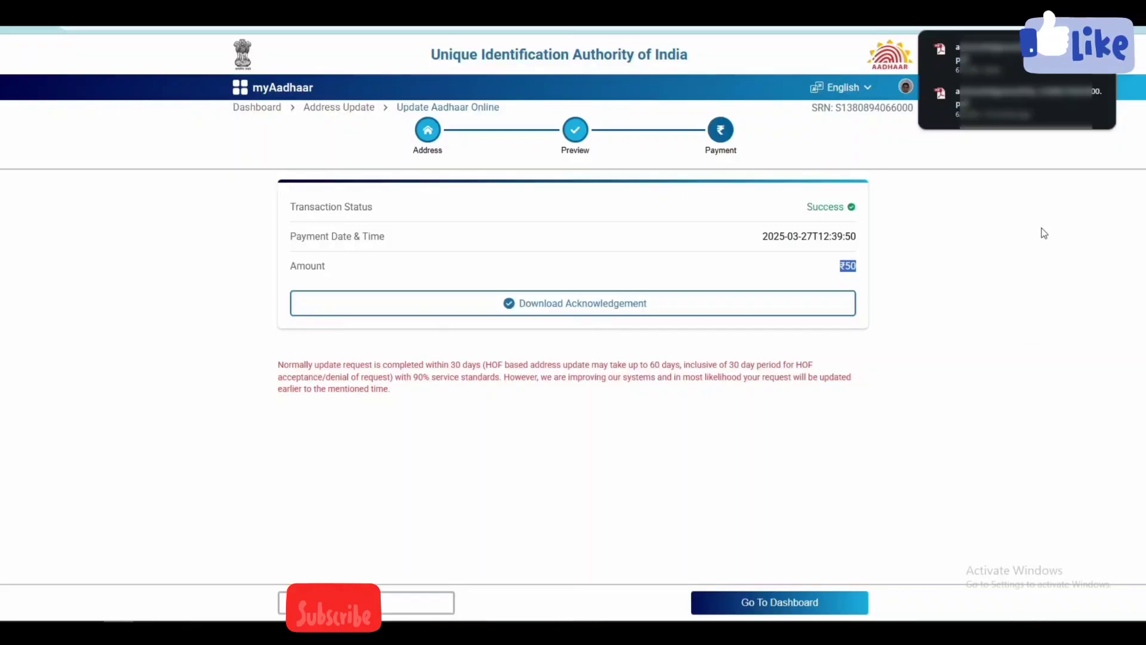
click(884, 460)
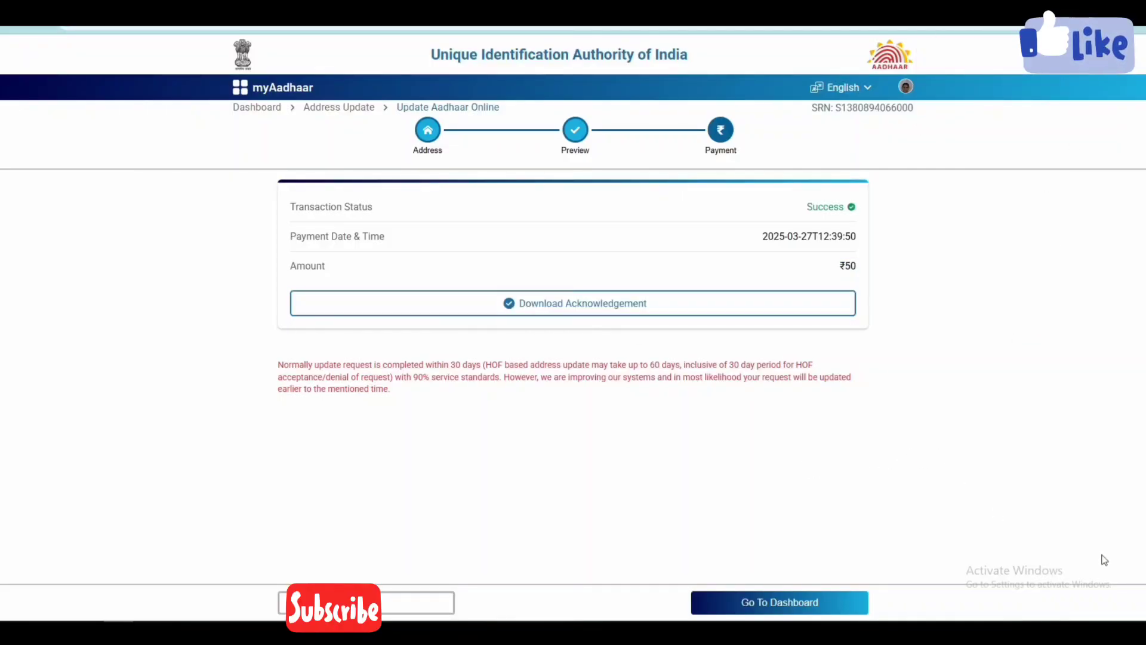
Box the notice about the update request's completion time in red with the annotation tool, and close the tool.
click(1116, 605)
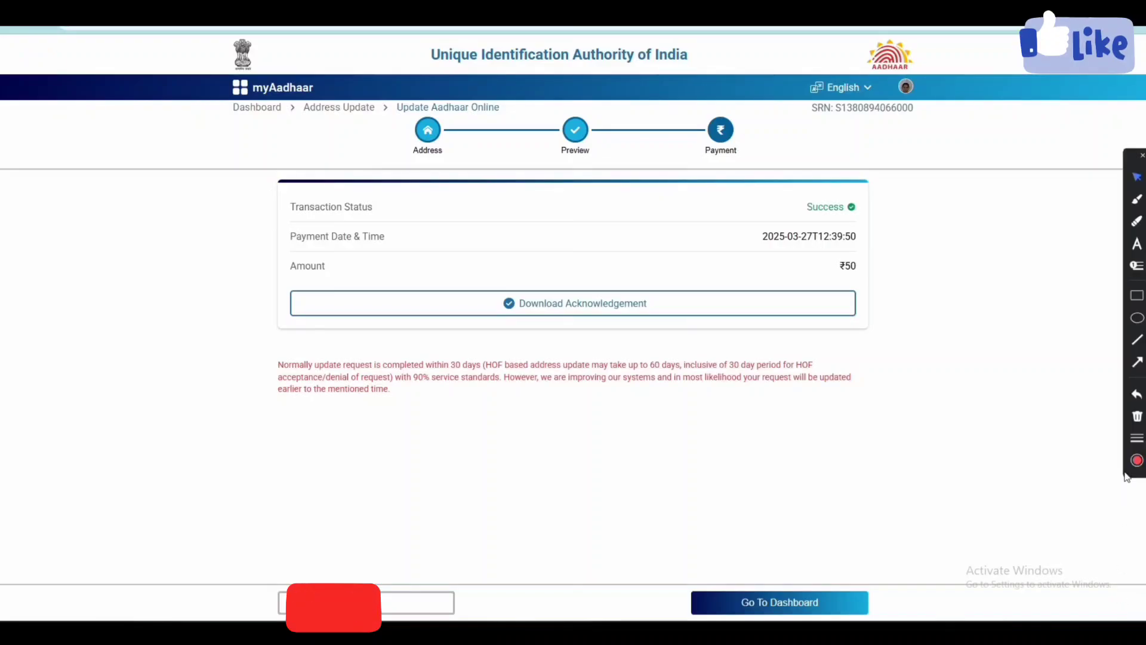
click(1138, 297)
mouse_move(268, 352)
mouse_down()
mouse_move(298, 404)
mouse_move(859, 410)
mouse_up()
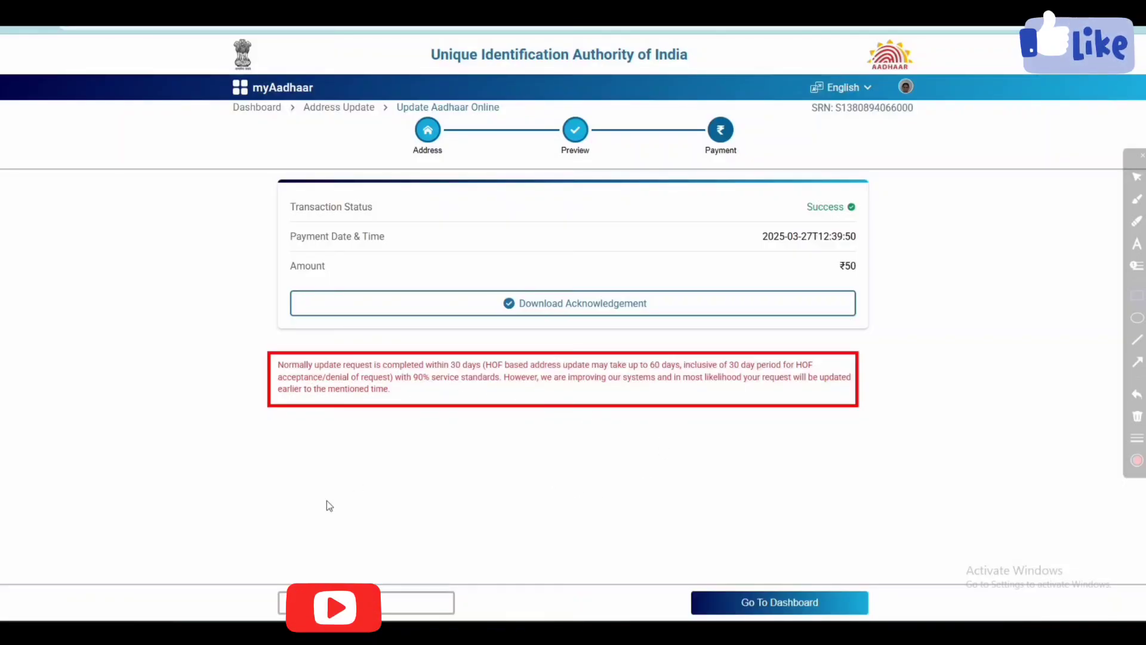
click(1139, 151)
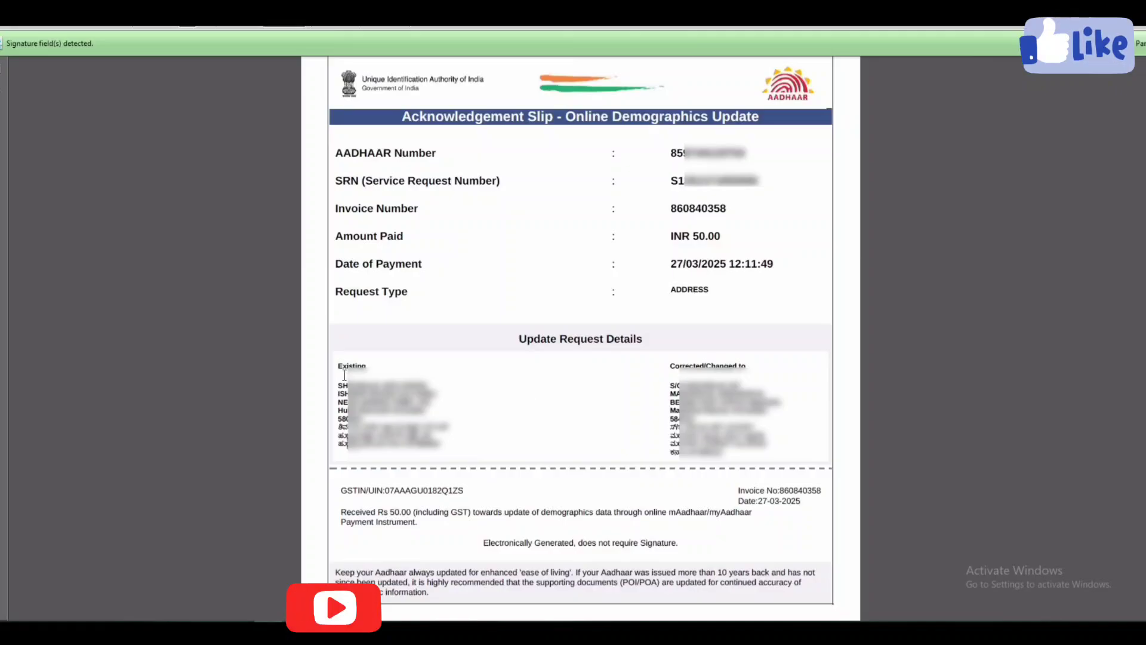
Compare the Existing and Corrected/Changed to address columns under Update Request Details on the acknowledgement slip.
drag(337, 366, 371, 366)
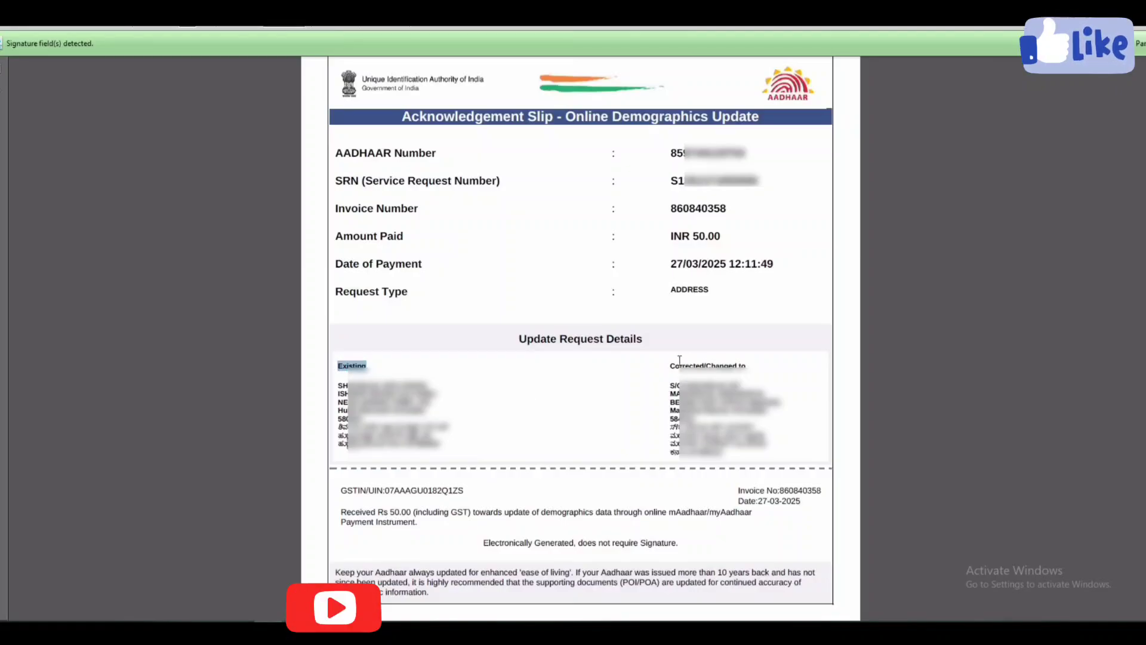
drag(670, 366, 754, 365)
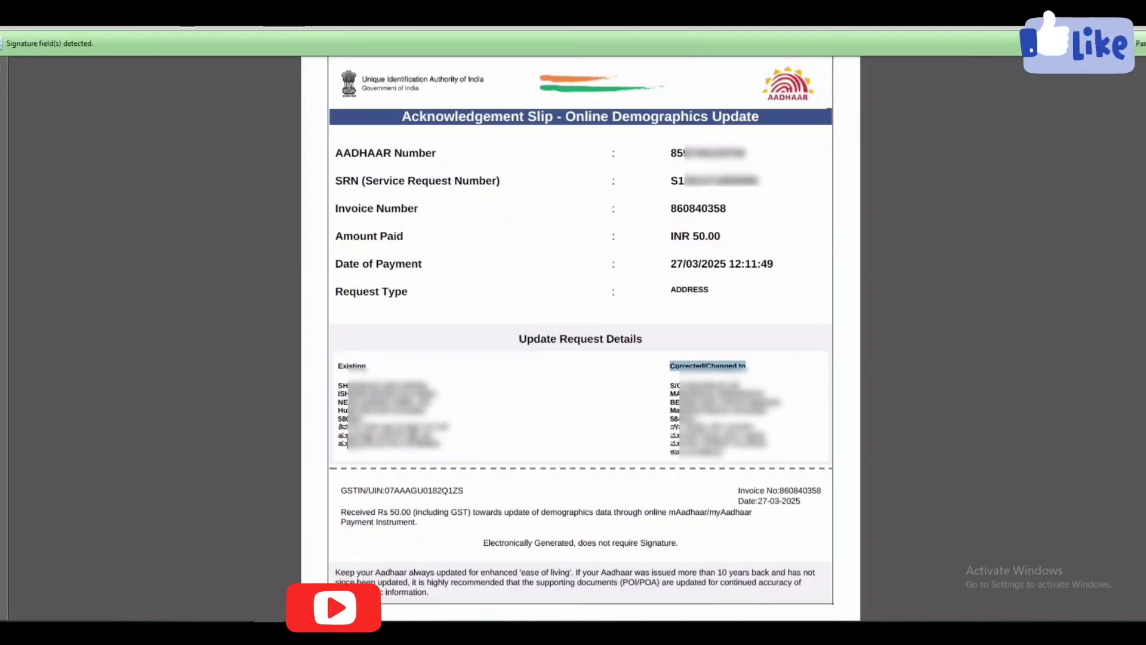
click(705, 428)
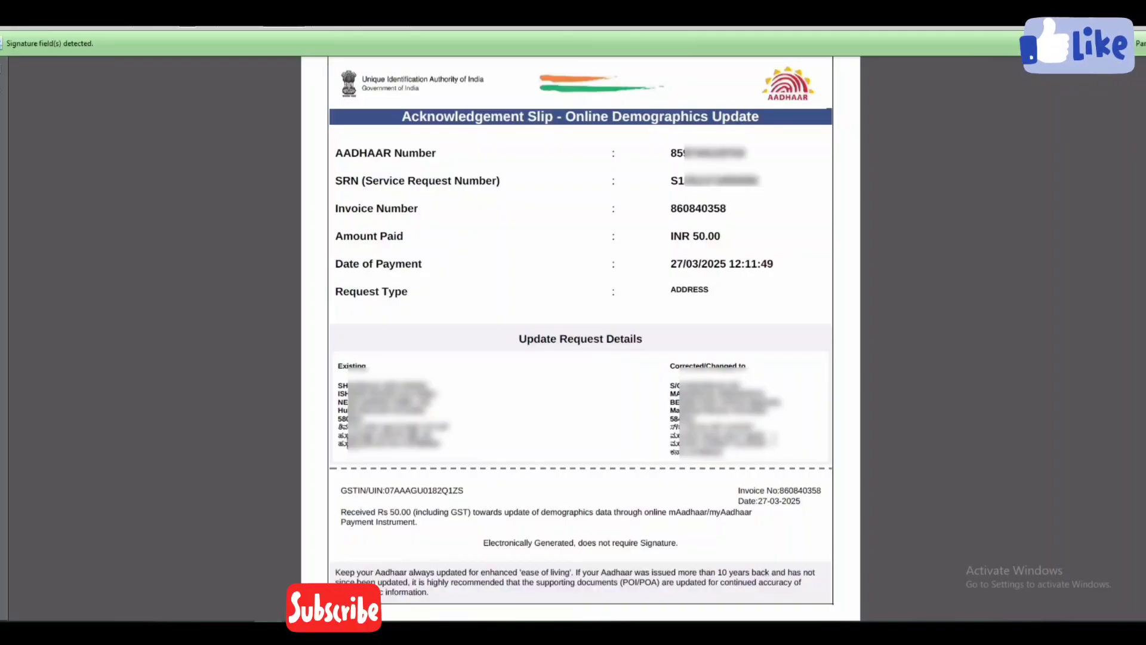
Review the Aadhaar number, SRN, invoice number, amount paid and request type on the acknowledgement slip, highlighting the entries.
double_click(439, 153)
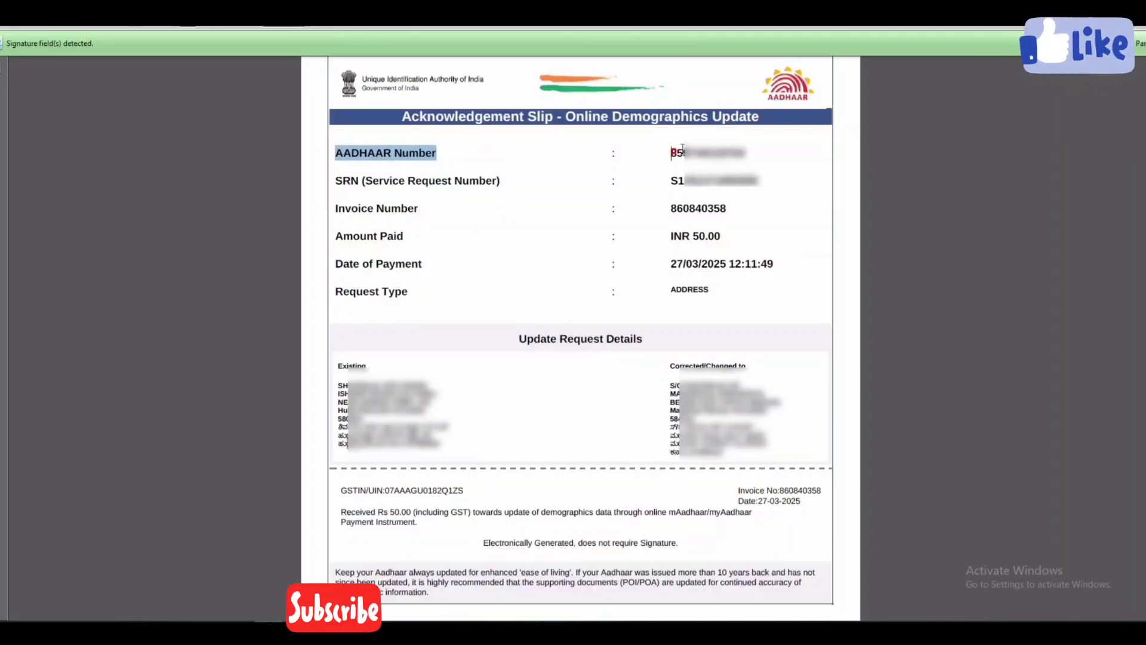
double_click(678, 153)
double_click(671, 180)
double_click(668, 208)
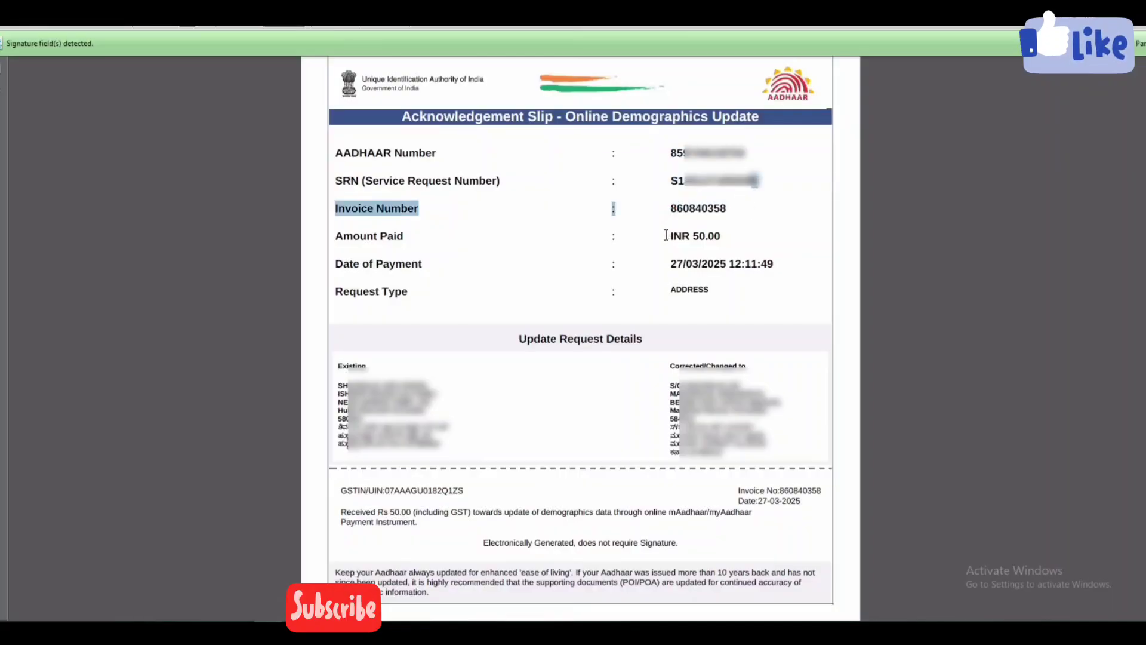
double_click(707, 237)
click(754, 242)
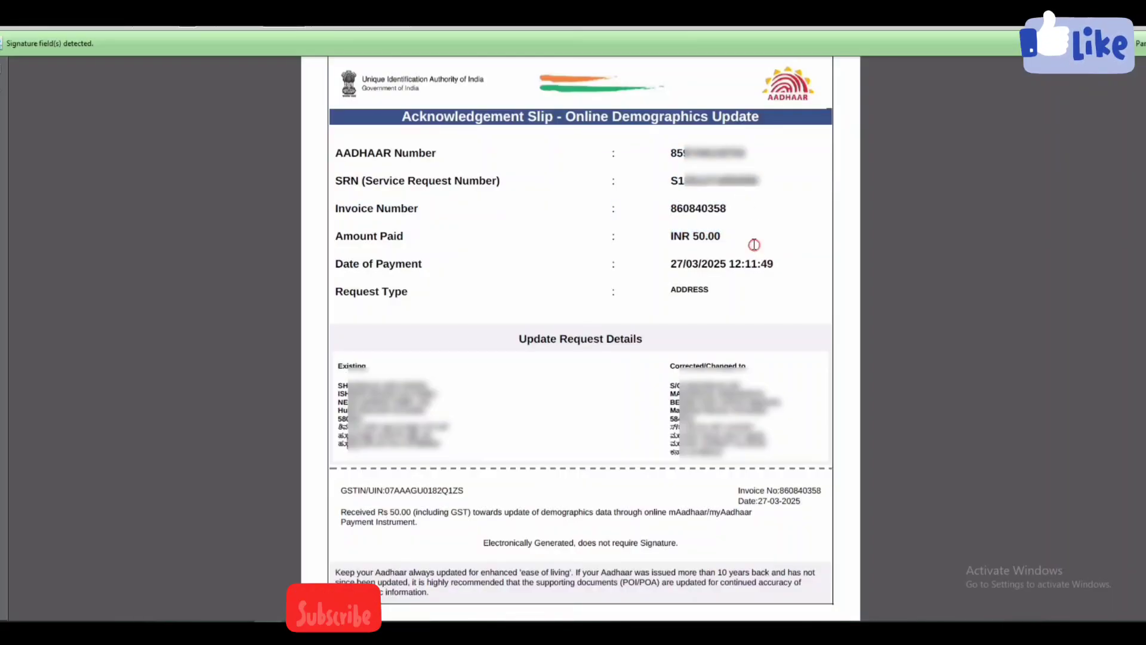
double_click(671, 291)
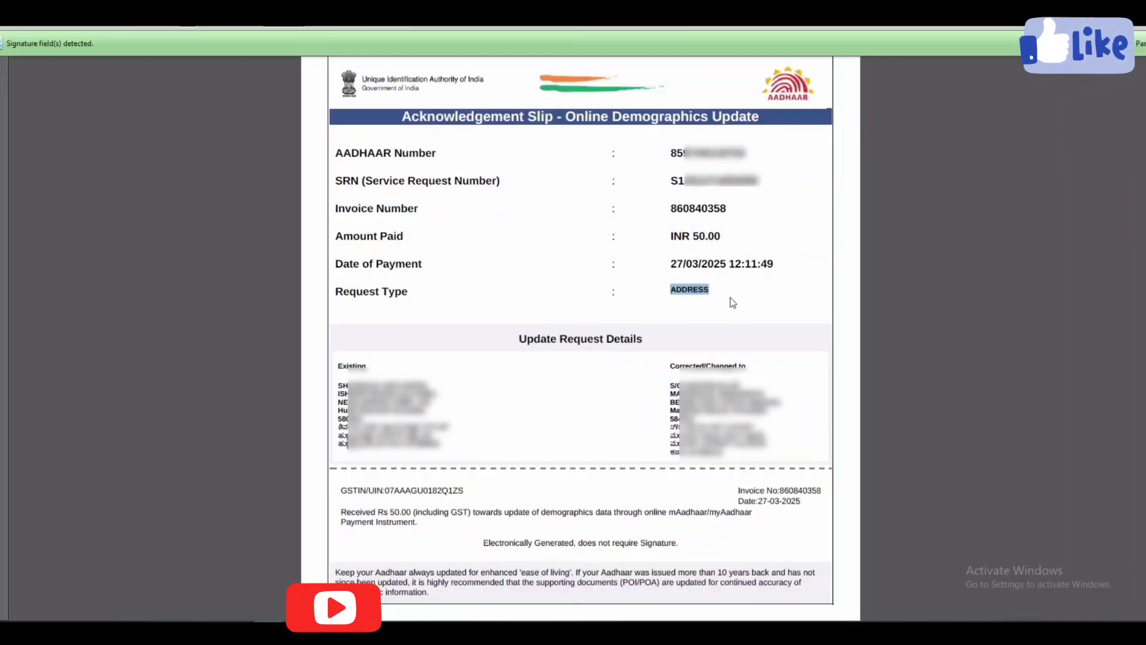
click(730, 297)
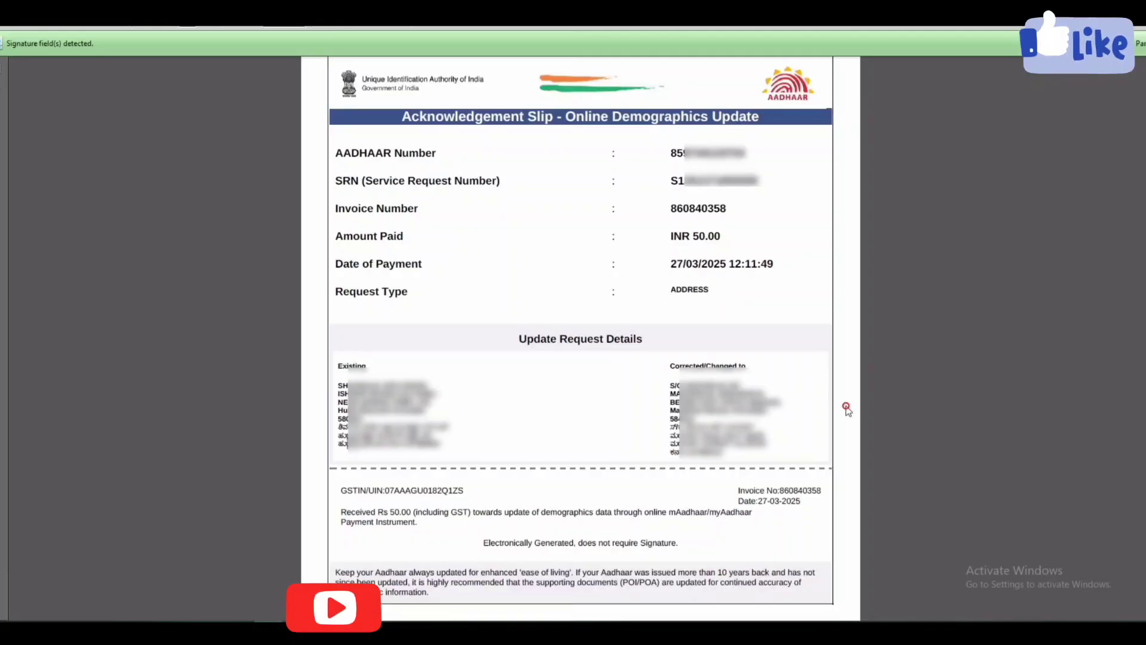